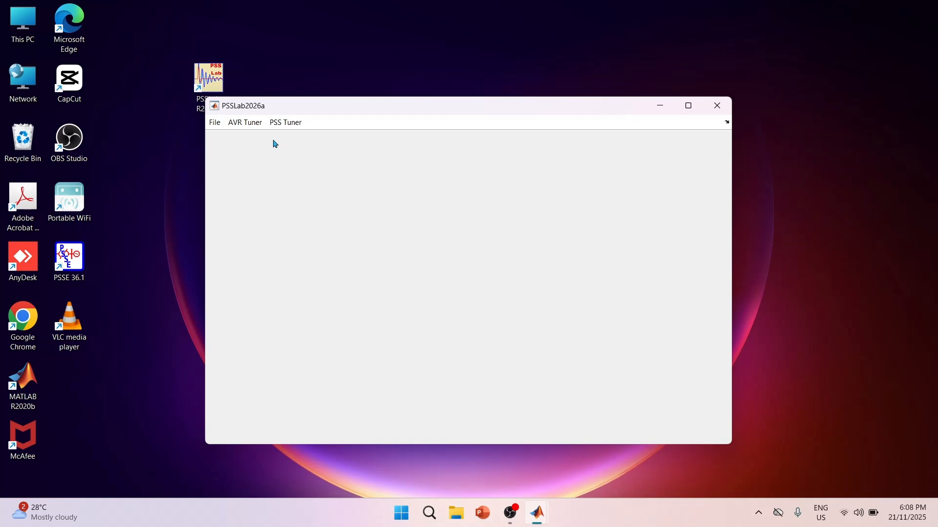
# Open the existing project file 240MW Turbo.
pyautogui.click(217, 125)
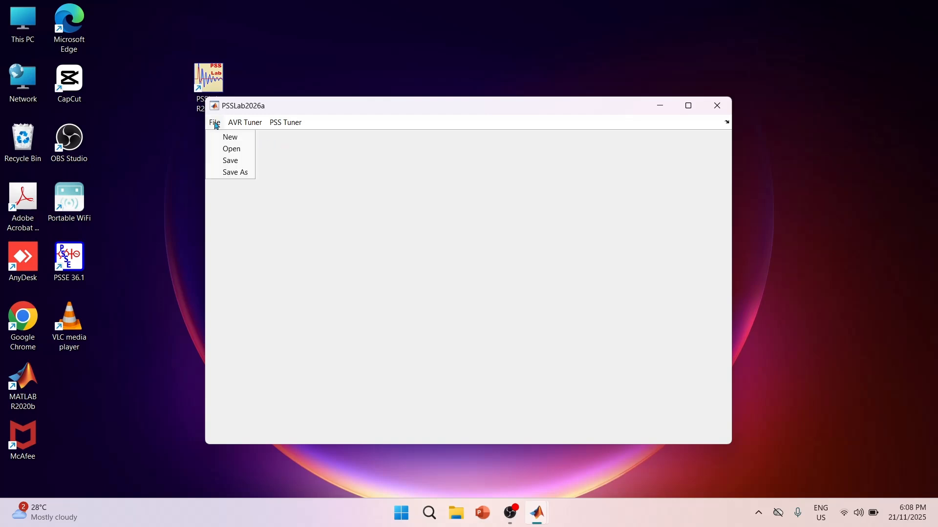
pyautogui.click(224, 151)
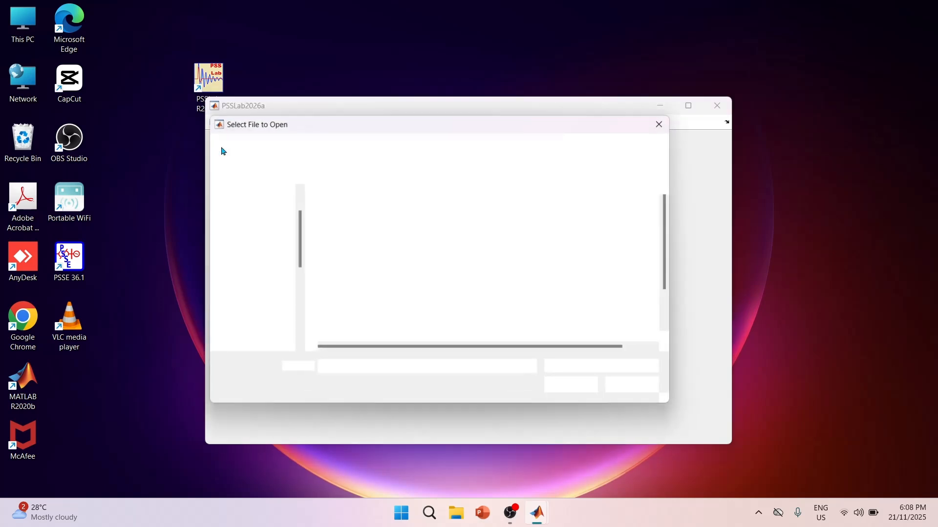
pyautogui.click(404, 231)
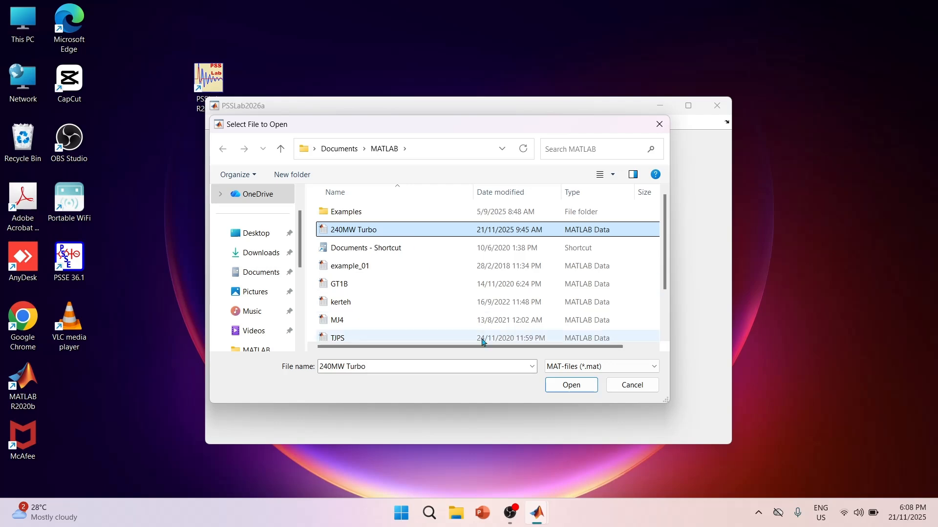
pyautogui.click(570, 386)
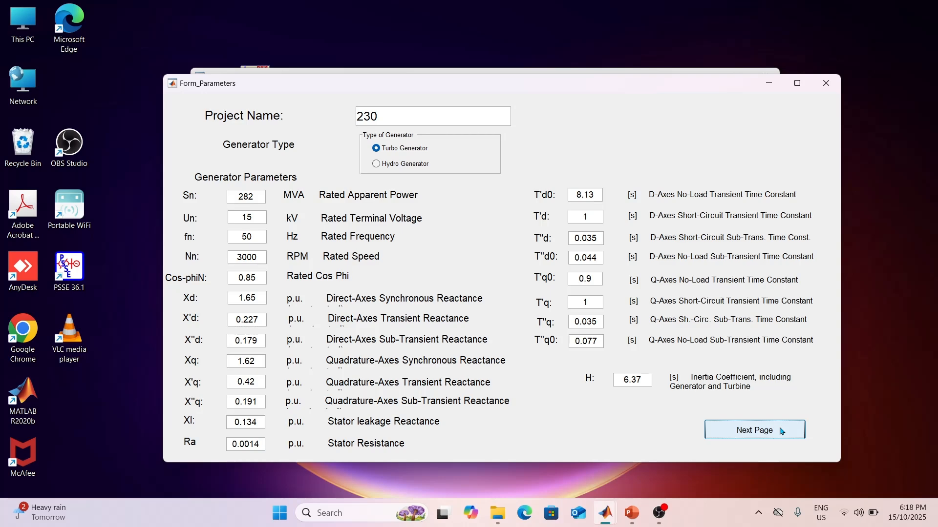
# Proceed to the exciter data and simulate the generator's open circuit characteristic, closing the resulting graph.
pyautogui.click(781, 432)
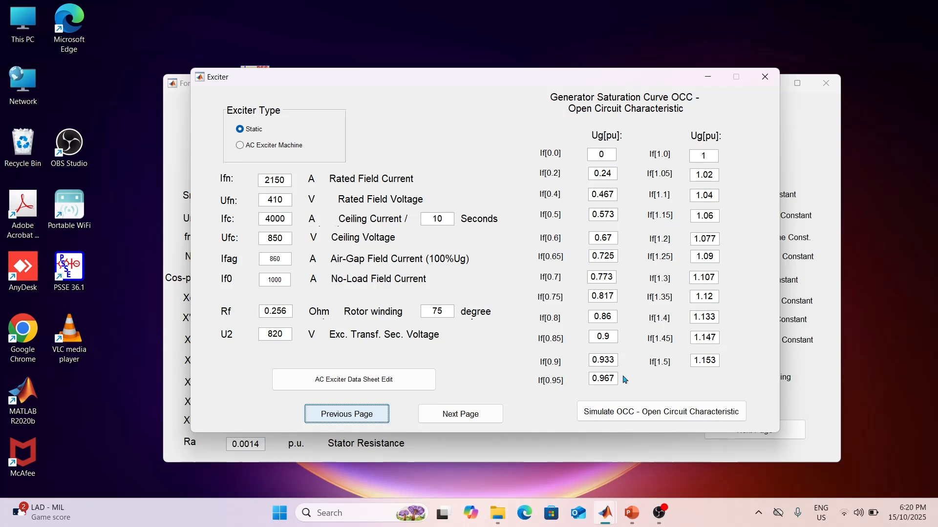
pyautogui.click(650, 413)
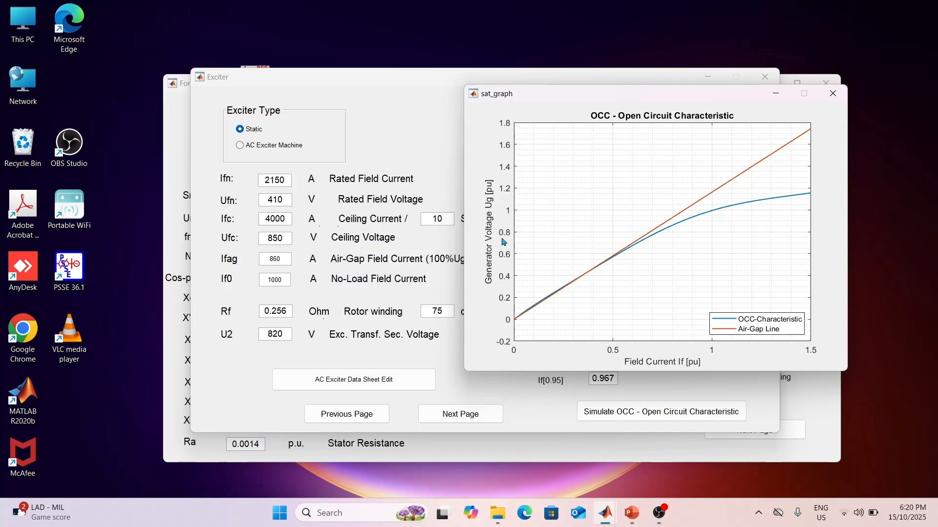
pyautogui.click(835, 95)
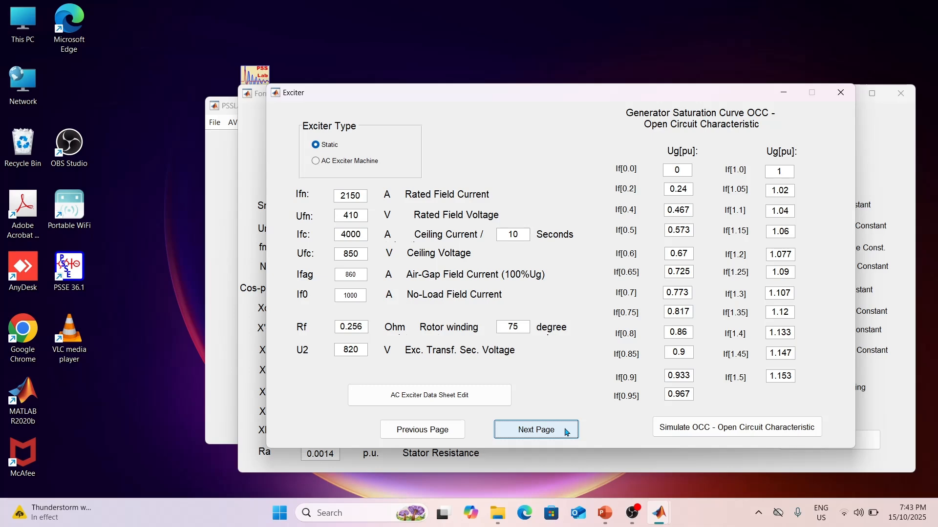
# Proceed to the grid data, convert the grid reactance to the generator base and finish the parameter entry.
pyautogui.click(566, 432)
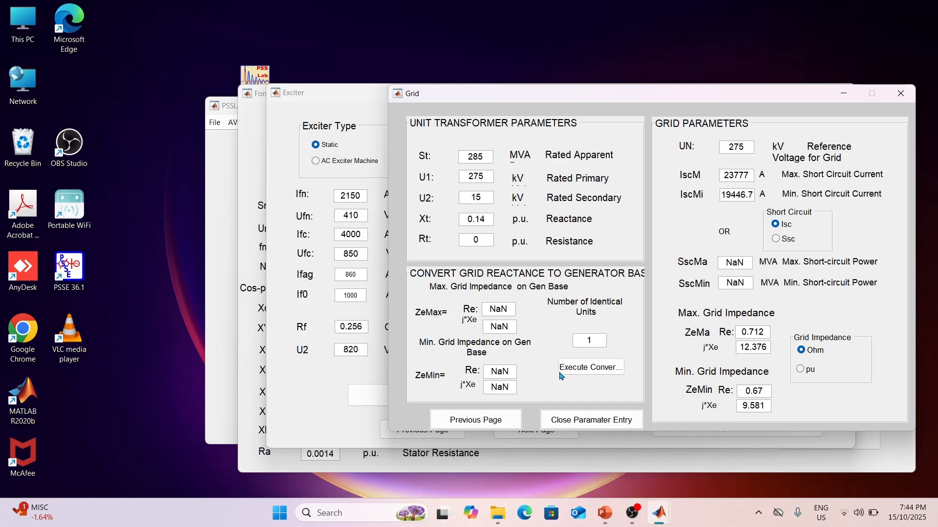
pyautogui.click(589, 371)
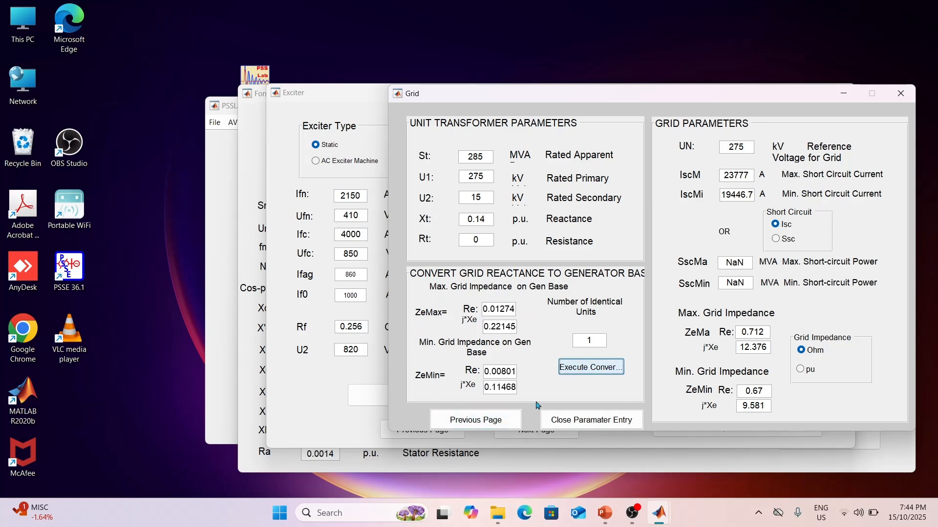
pyautogui.click(579, 421)
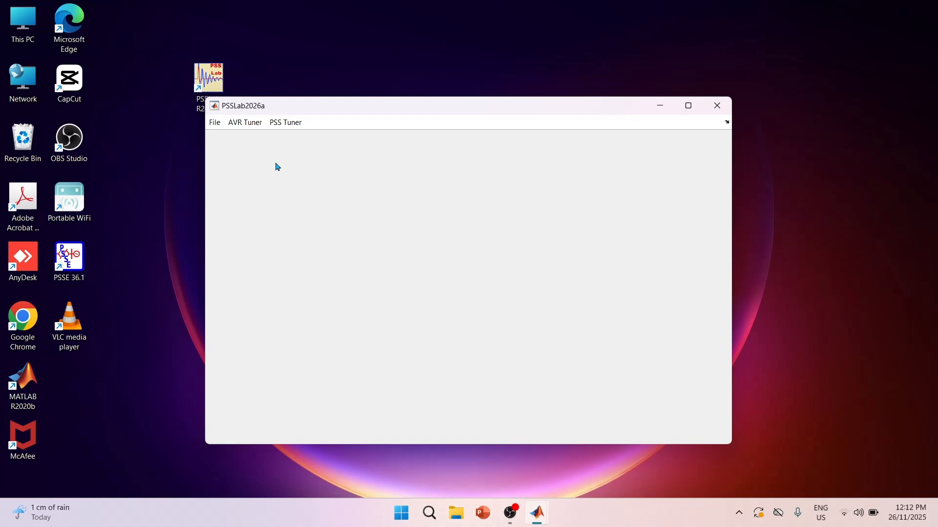
# Open the ST7C AVR tuner and view its model diagram and simulation diagram.
pyautogui.click(250, 127)
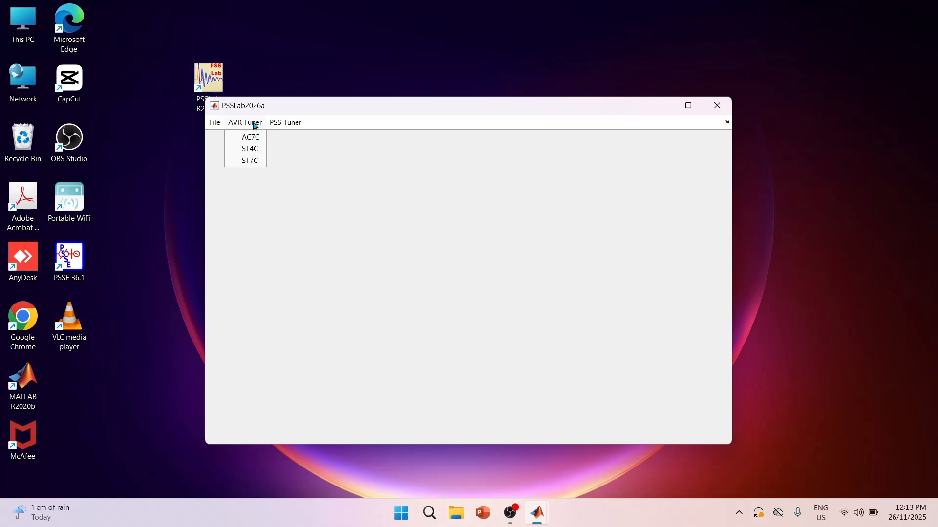
pyautogui.click(255, 167)
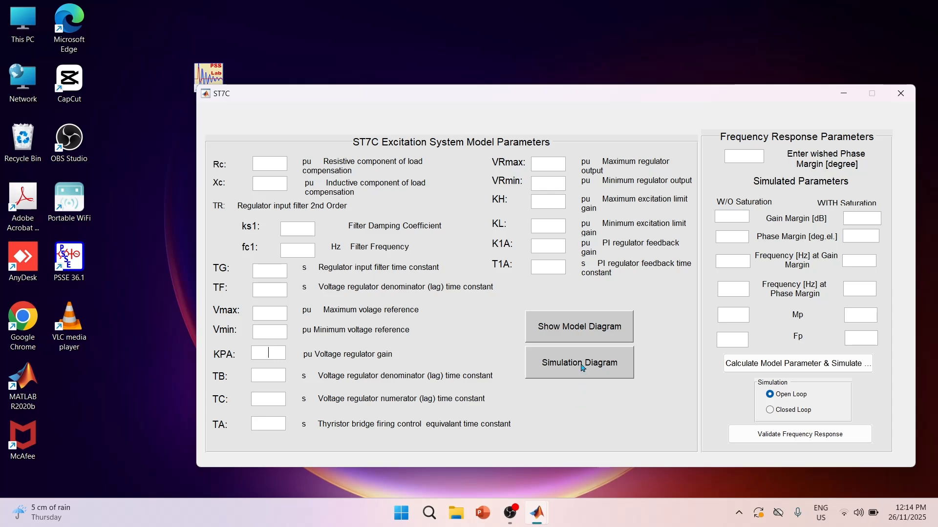
pyautogui.click(594, 331)
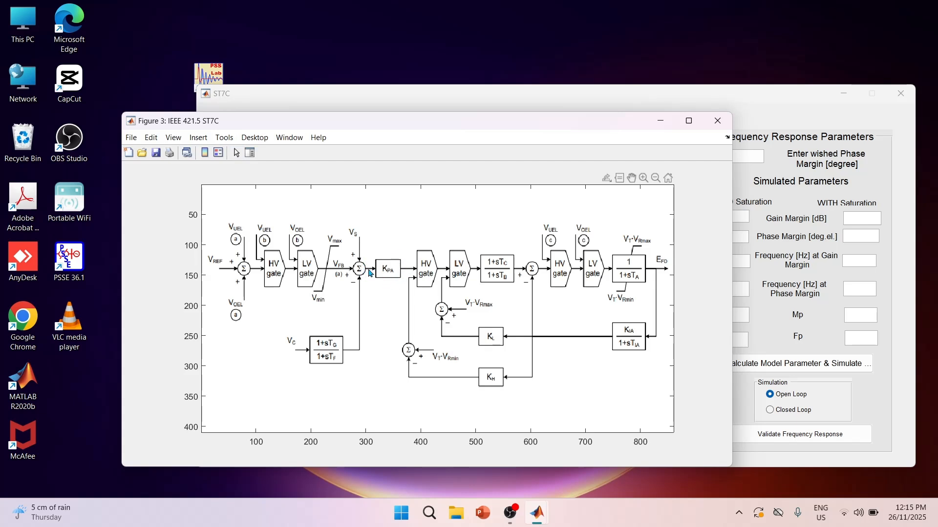
pyautogui.click(660, 126)
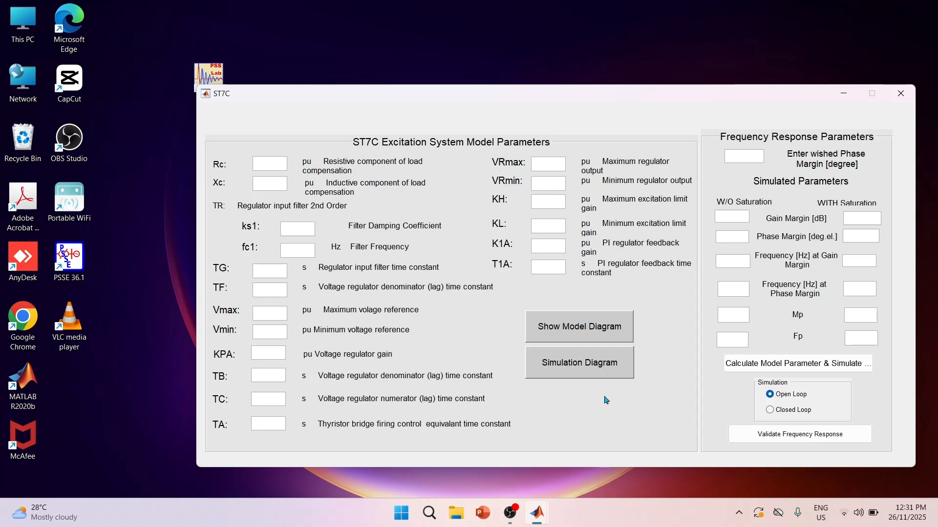
pyautogui.click(591, 367)
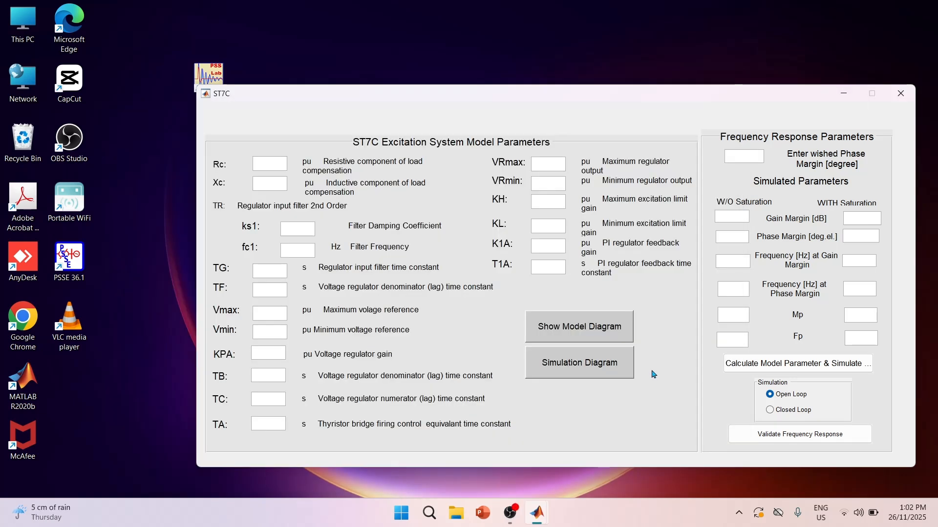
# Set the wished phase margin to 60 degrees, then calculate the ST7C parameters and simulate the open-loop frequency response.
pyautogui.click(747, 159)
pyautogui.write('60')
pyautogui.click(791, 397)
pyautogui.click(792, 364)
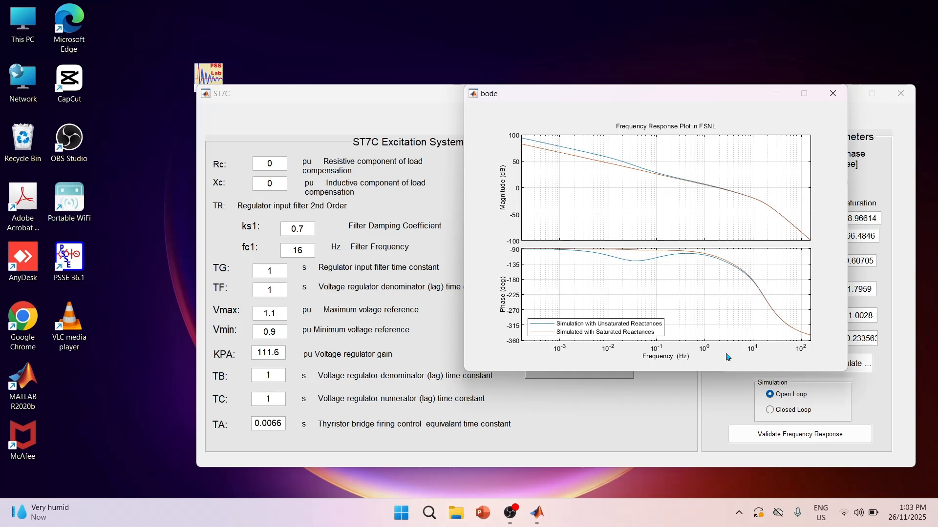
pyautogui.click(779, 97)
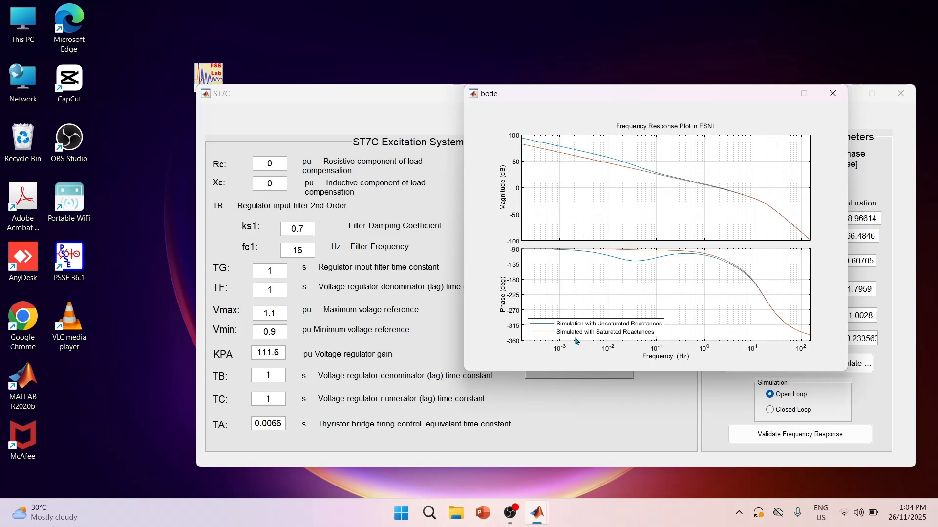
# Show all stability margins on the open-loop Bode plot.
pyautogui.rightClick(775, 165)
pyautogui.moveTo(795, 187)
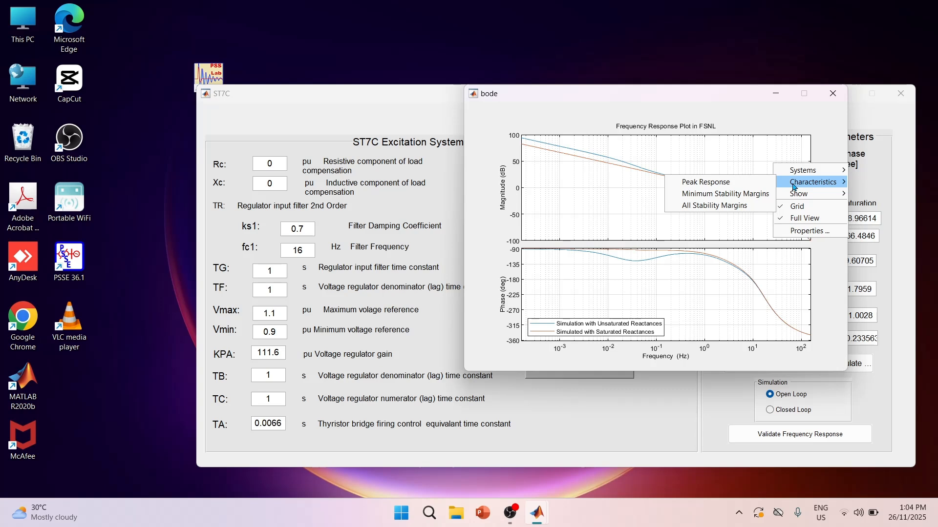
pyautogui.click(717, 206)
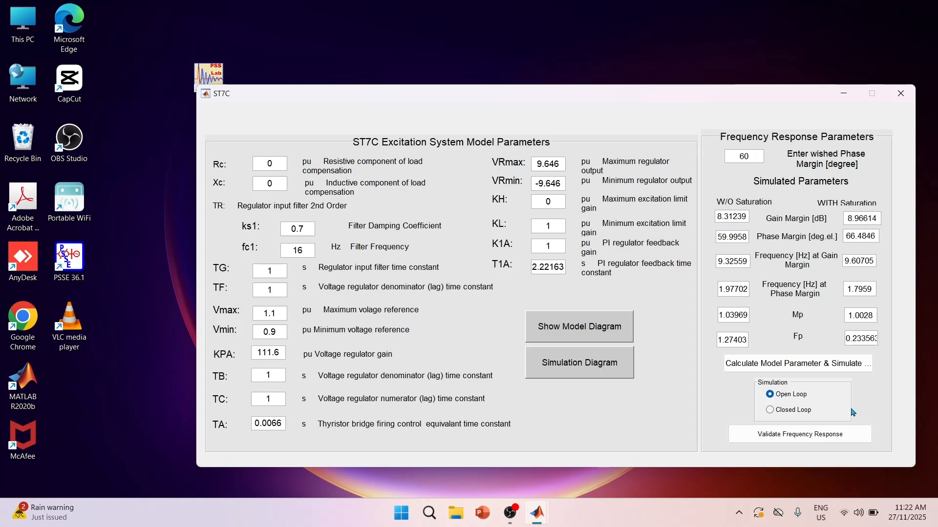
# Simulate the closed-loop frequency response and inspect the peak response of the unsaturated and saturated curves.
pyautogui.click(792, 411)
pyautogui.click(778, 367)
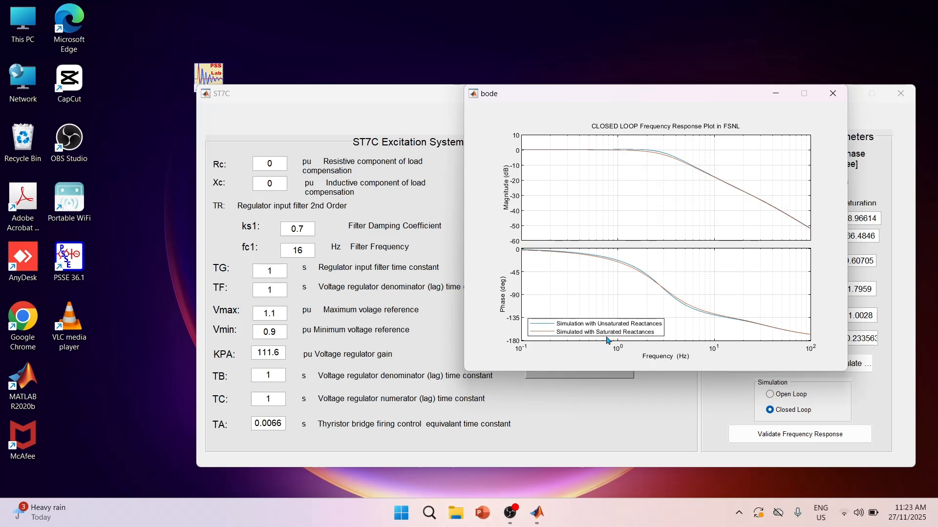
pyautogui.rightClick(653, 206)
pyautogui.moveTo(692, 223)
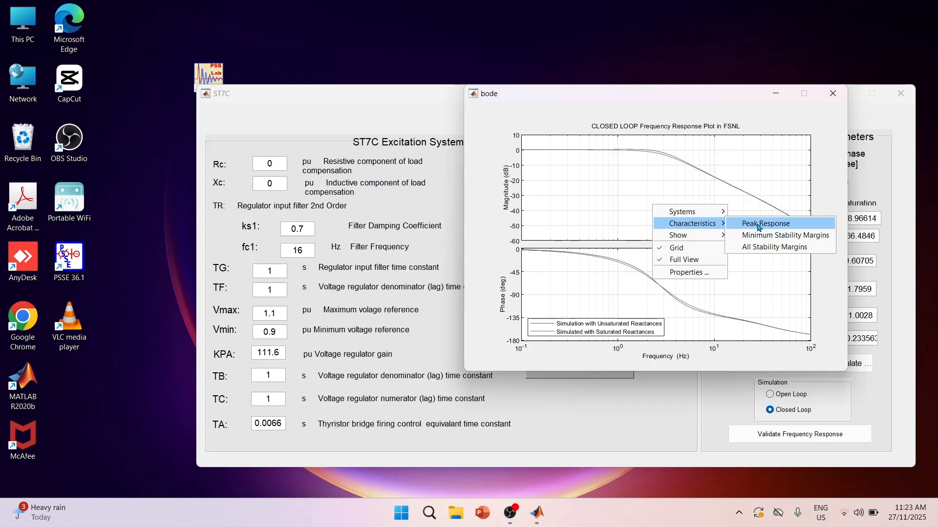
pyautogui.click(759, 228)
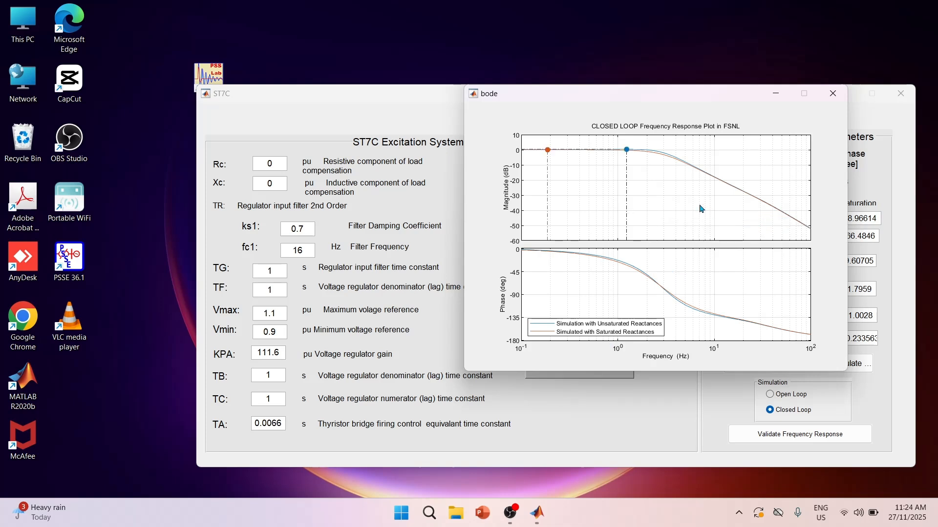
pyautogui.moveTo(628, 149)
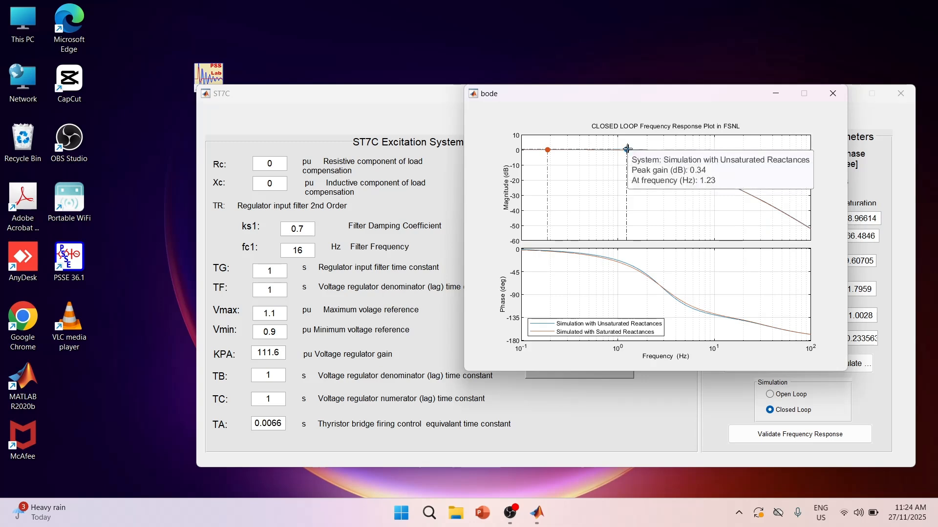
pyautogui.moveTo(547, 149)
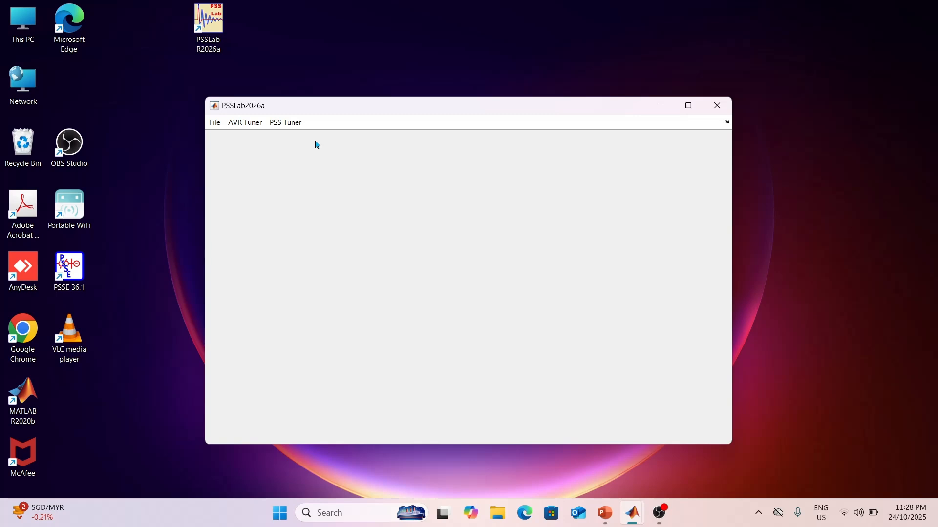
# Open the PSS tuner's Pre-Filtering form and show its model diagram.
pyautogui.click(301, 125)
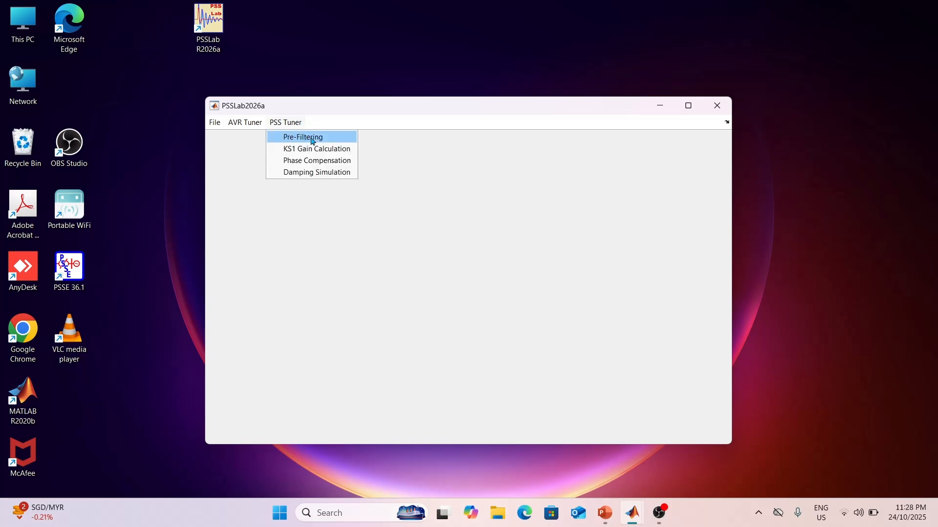
pyautogui.click(313, 139)
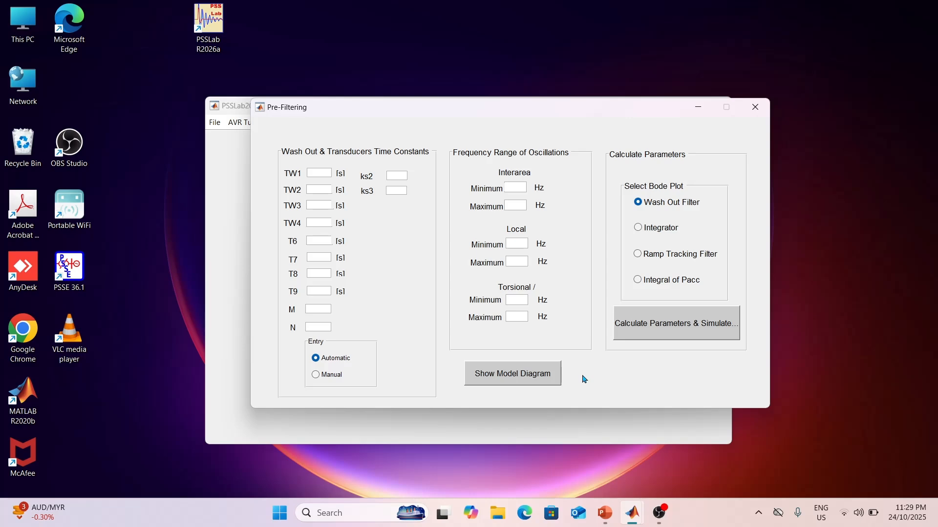
pyautogui.click(549, 375)
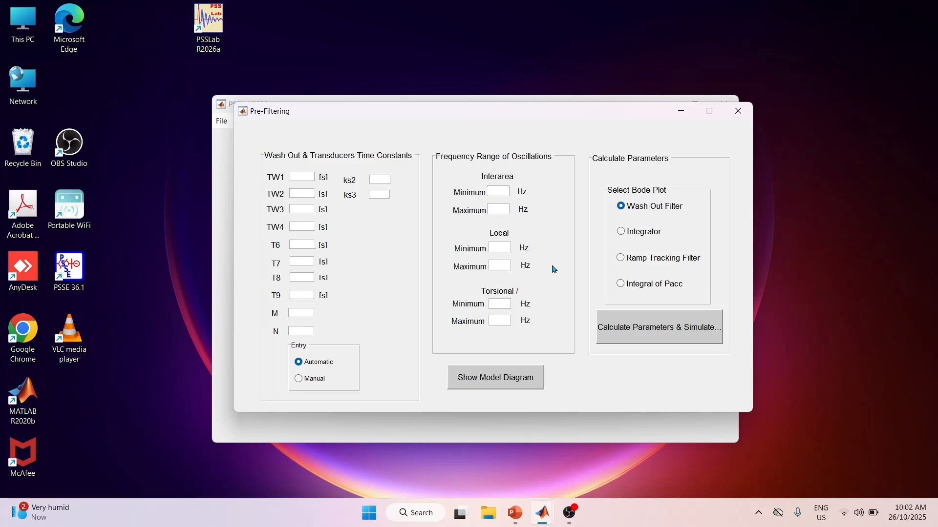
# Set the oscillation frequency ranges to 0.2–0.5 Hz interarea, 0.8–1.5 Hz local and 10–15 Hz torsional.
pyautogui.click(500, 191)
pyautogui.write('0.20.5')
pyautogui.write('0.81.5')
pyautogui.write('10')
pyautogui.press('Tab')
pyautogui.write('15')
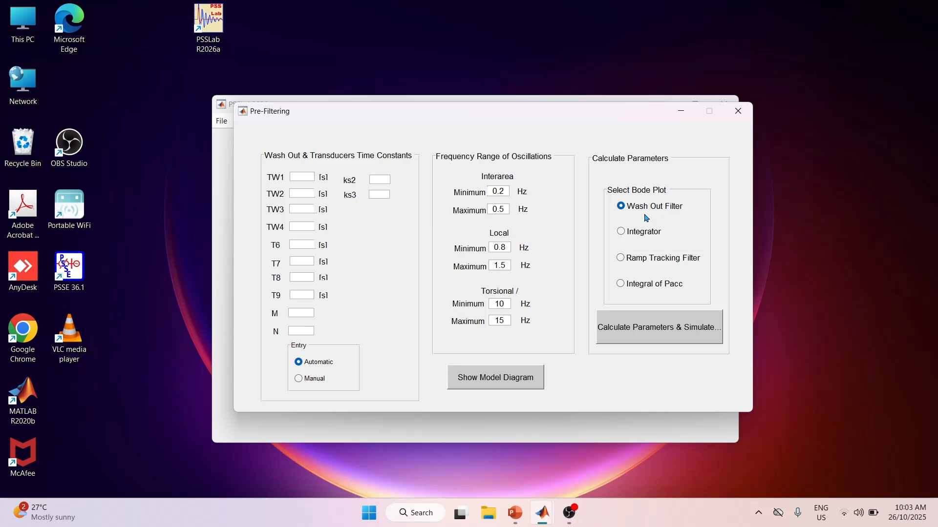
# Calculate the pre-filtering parameters and simulate the Integral of Pacc Bode plot, closing the plot when done.
pyautogui.click(641, 262)
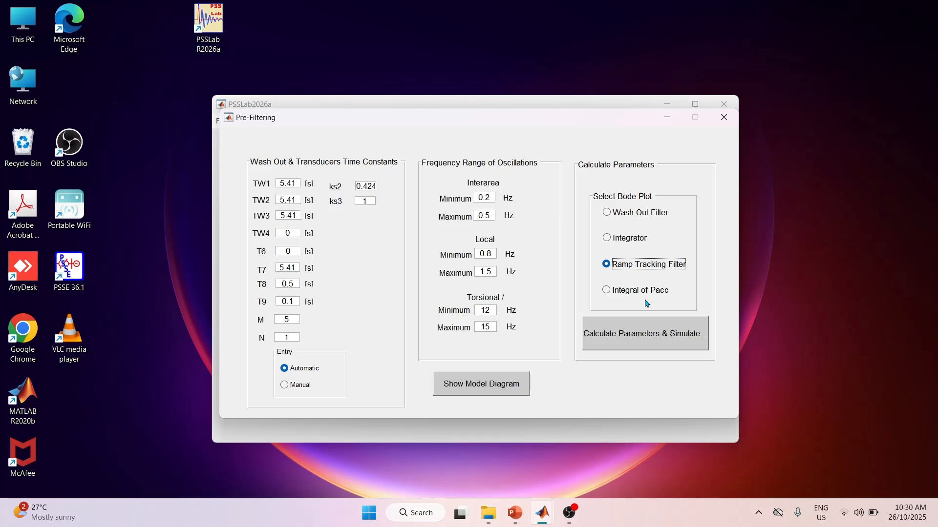
pyautogui.click(643, 290)
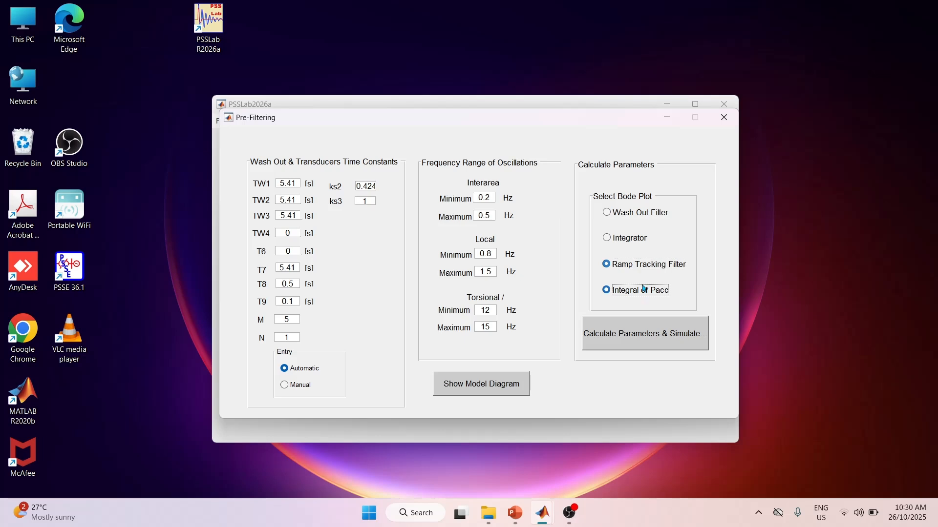
pyautogui.click(648, 328)
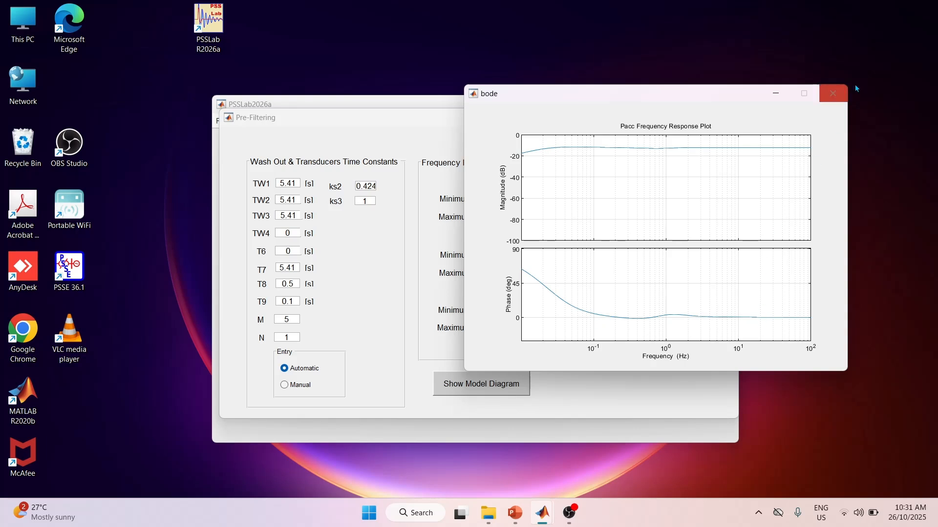
pyautogui.click(832, 93)
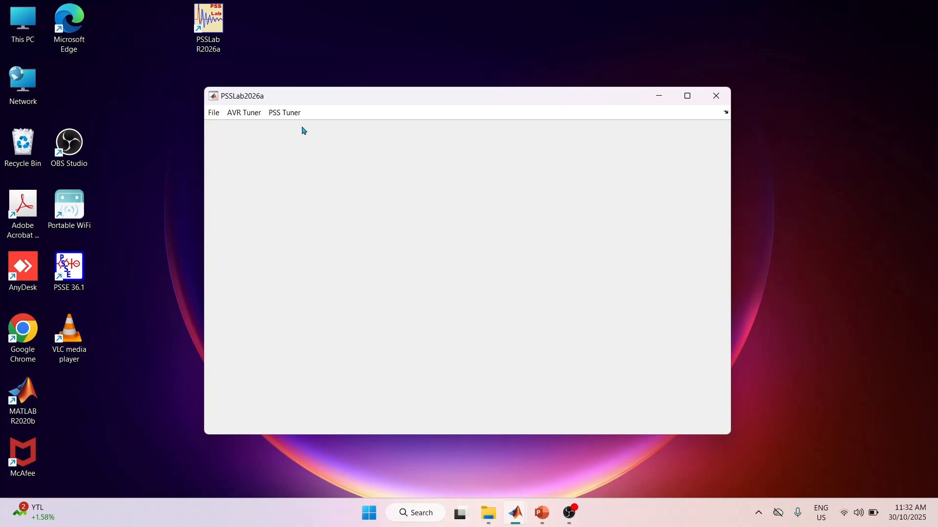
# Open the Phase Compensation form and examine the lead-lag blocks in its model diagram and the enlarged simulation diagram.
pyautogui.click(289, 117)
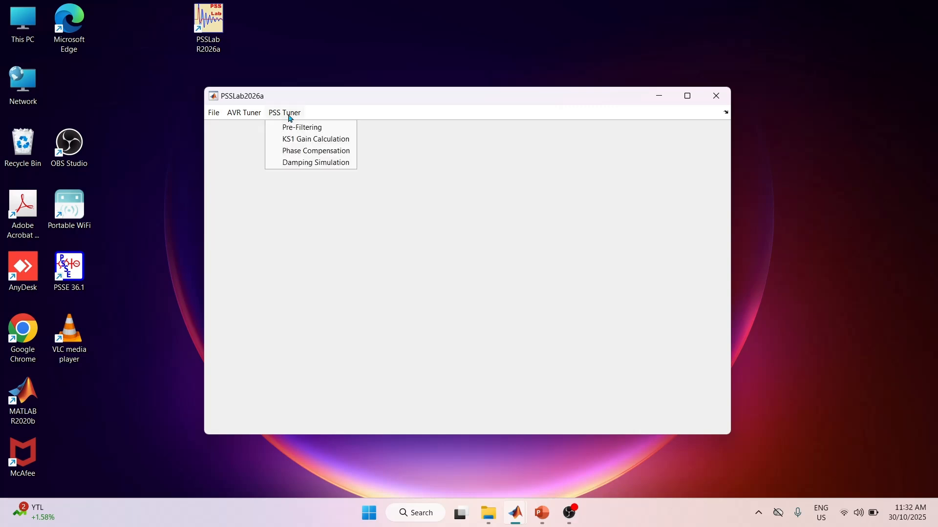
pyautogui.click(300, 152)
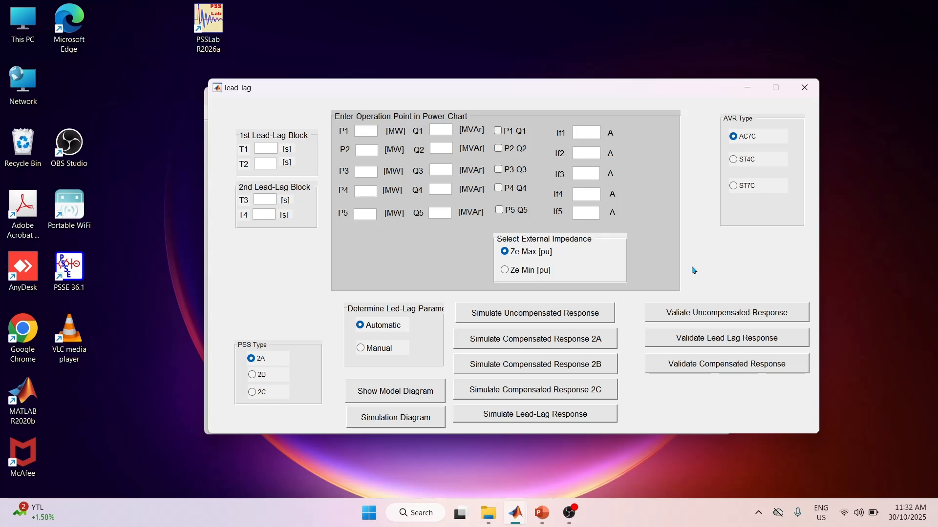
pyautogui.click(387, 392)
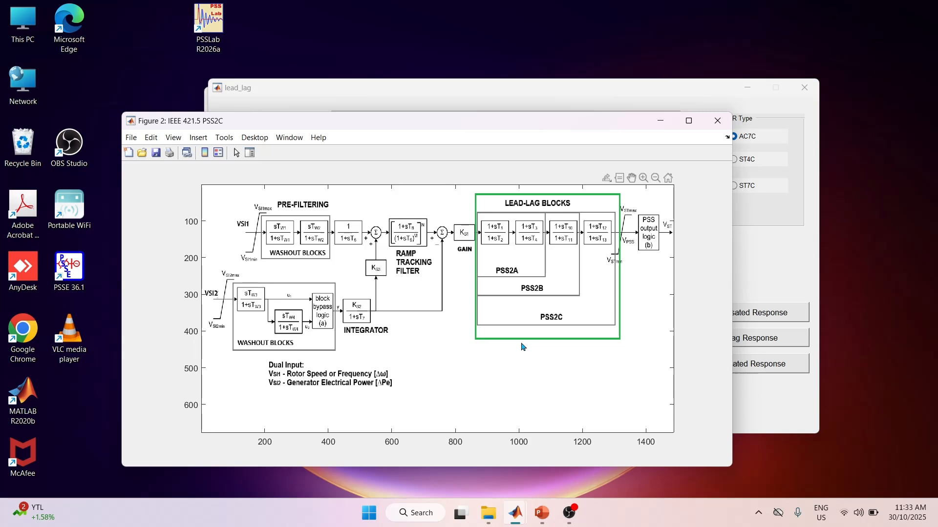
pyautogui.scroll(2, 573, 350)
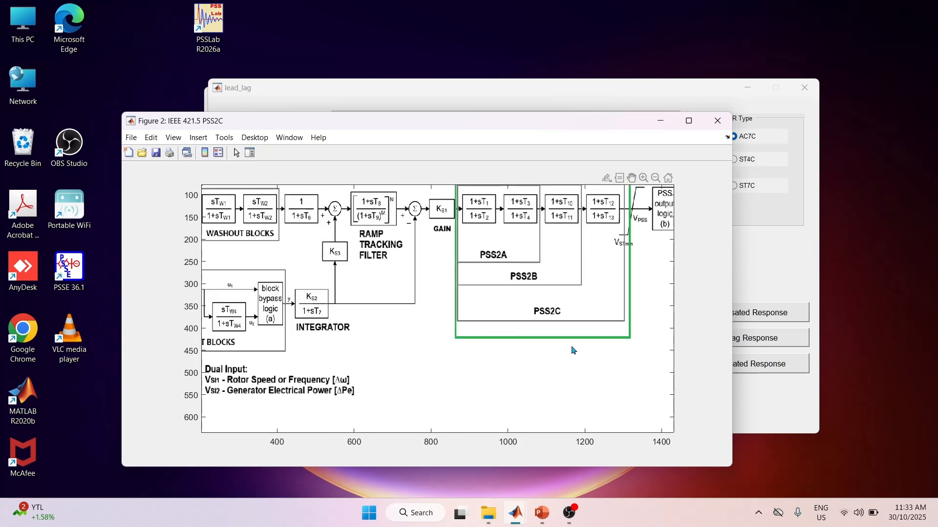
pyautogui.scroll(1, 573, 351)
pyautogui.scroll(-1, 573, 350)
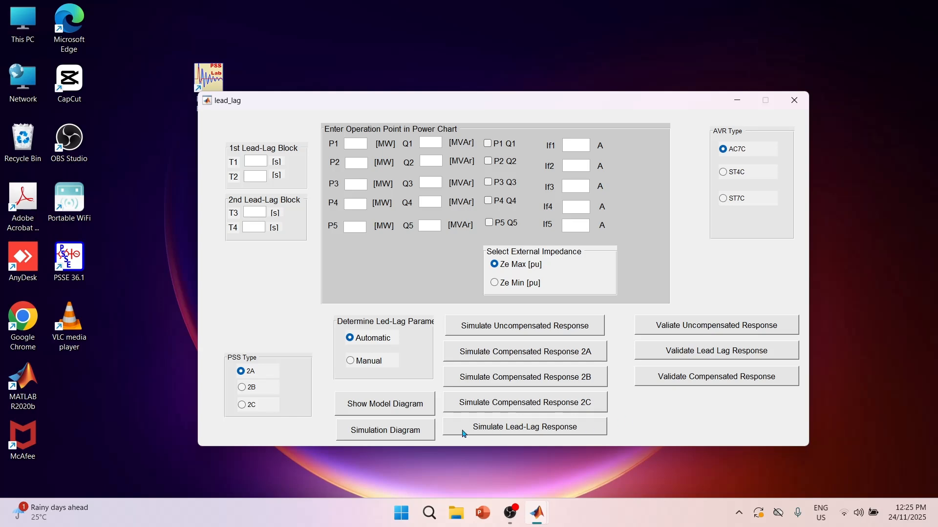
pyautogui.click(396, 429)
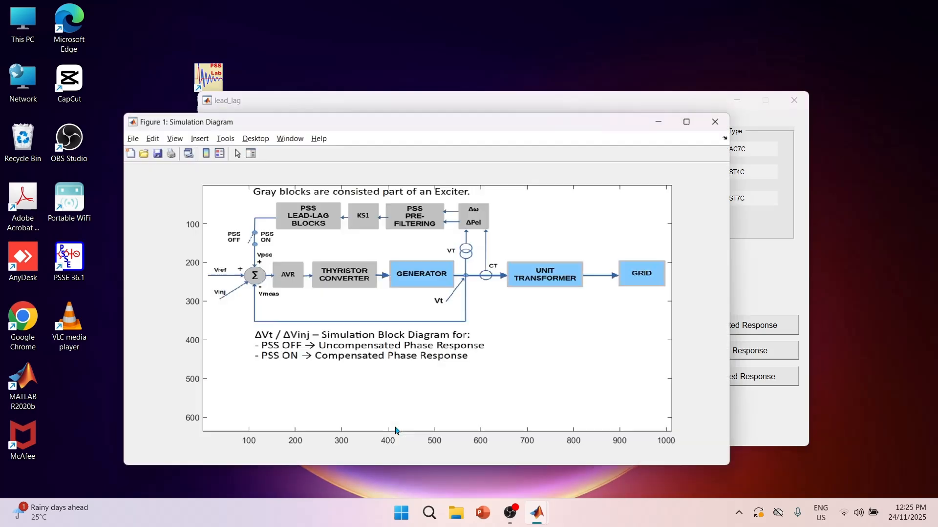
pyautogui.click(689, 120)
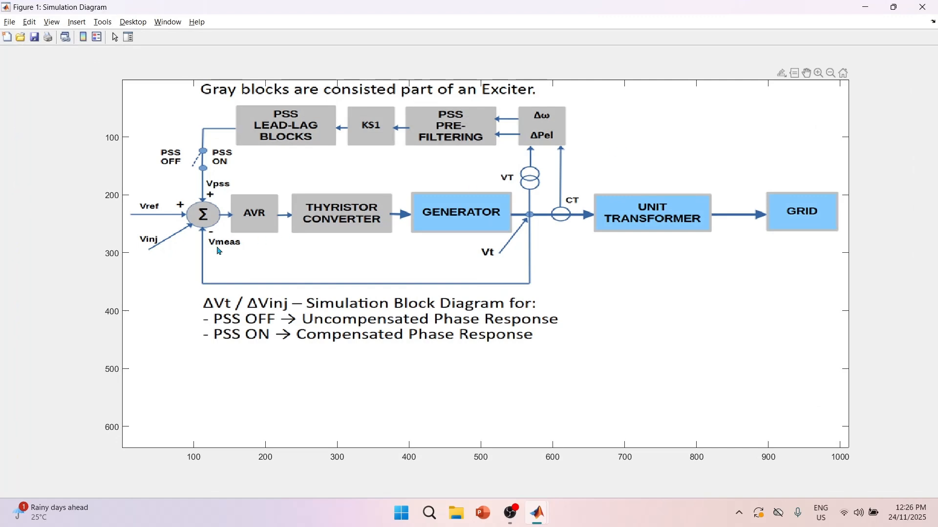
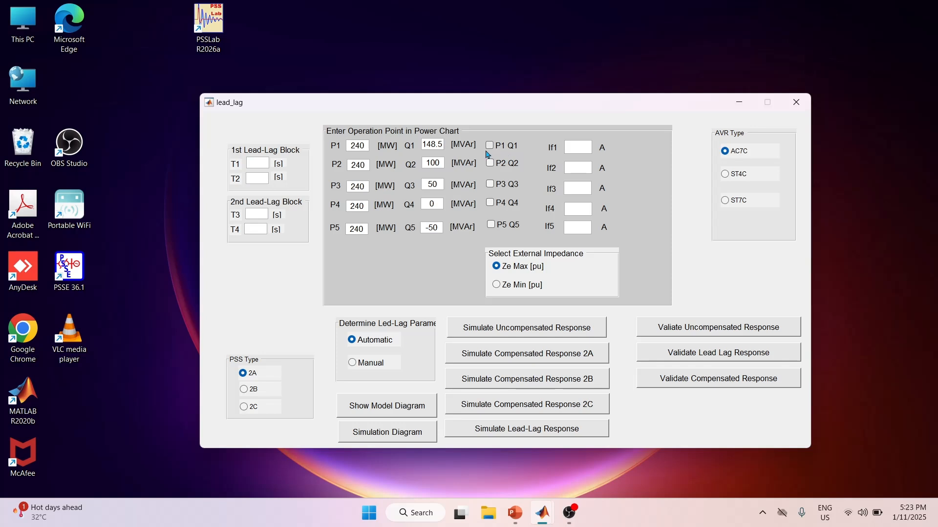
# Enable operating points P1Q1 to P5Q5 with the ST7C AVR and simulate the uncompensated response, closing the Bode plot when done.
pyautogui.click(489, 146)
pyautogui.click(491, 164)
pyautogui.click(491, 185)
pyautogui.click(491, 203)
pyautogui.click(494, 225)
pyautogui.click(735, 203)
pyautogui.click(517, 332)
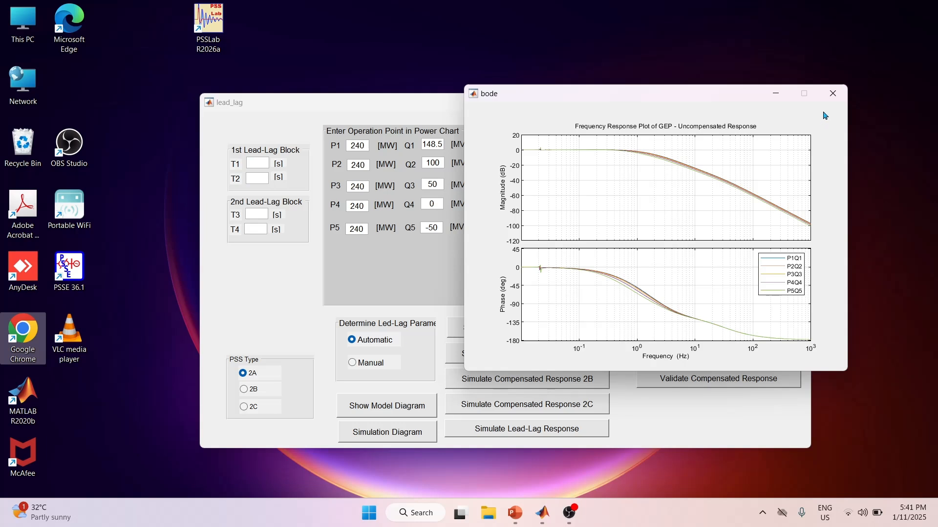
pyautogui.click(834, 93)
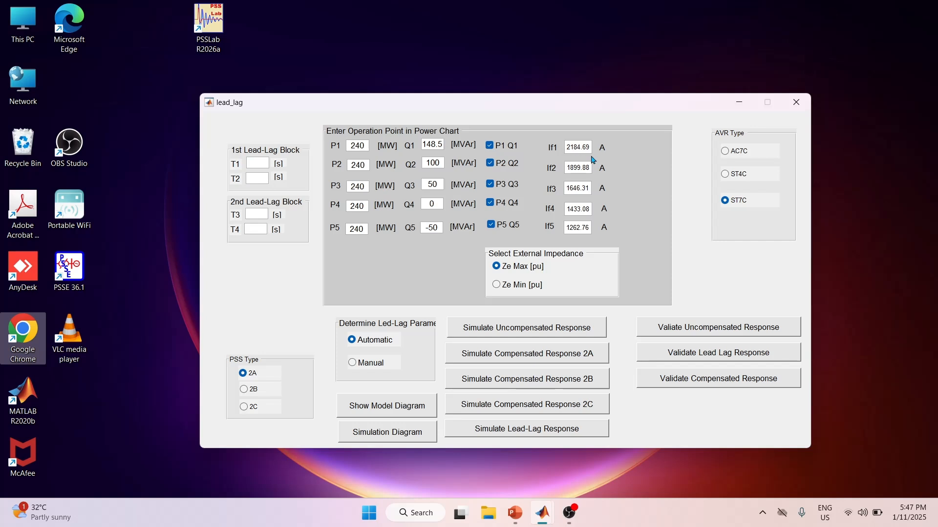
# Minimize the phase compensation form and open the parameter entry form from the main window.
pyautogui.click(739, 105)
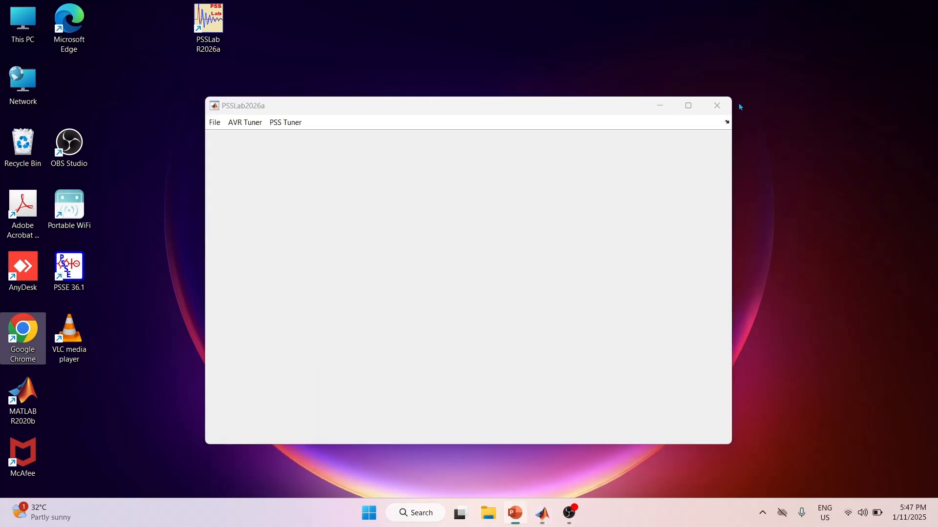
pyautogui.click(214, 122)
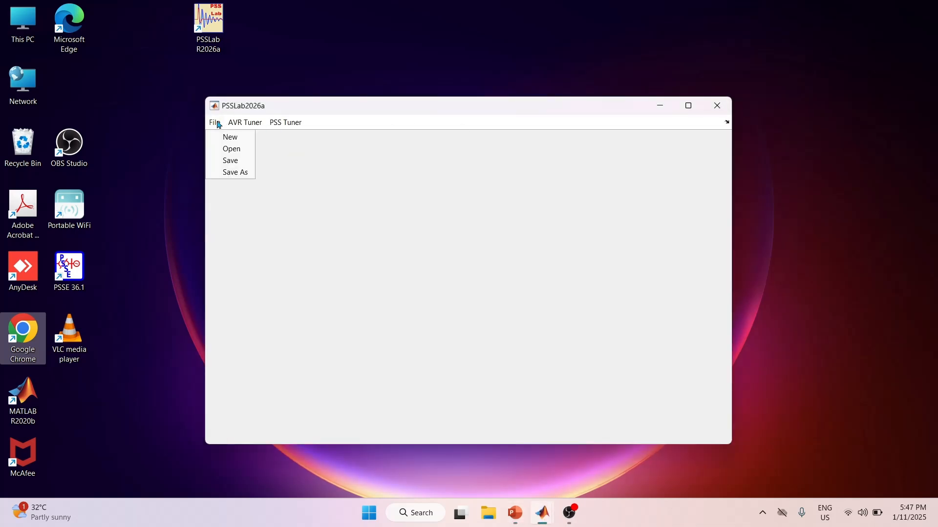
pyautogui.click(236, 138)
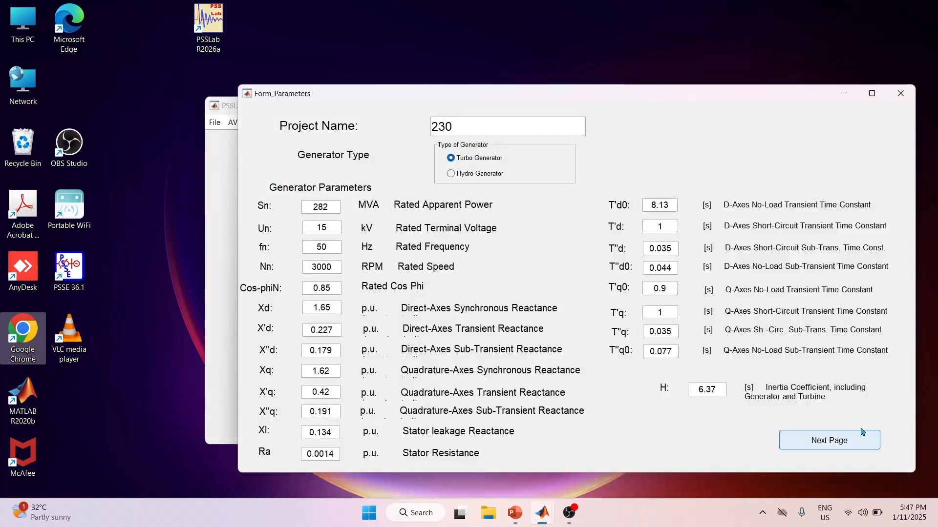
pyautogui.click(835, 439)
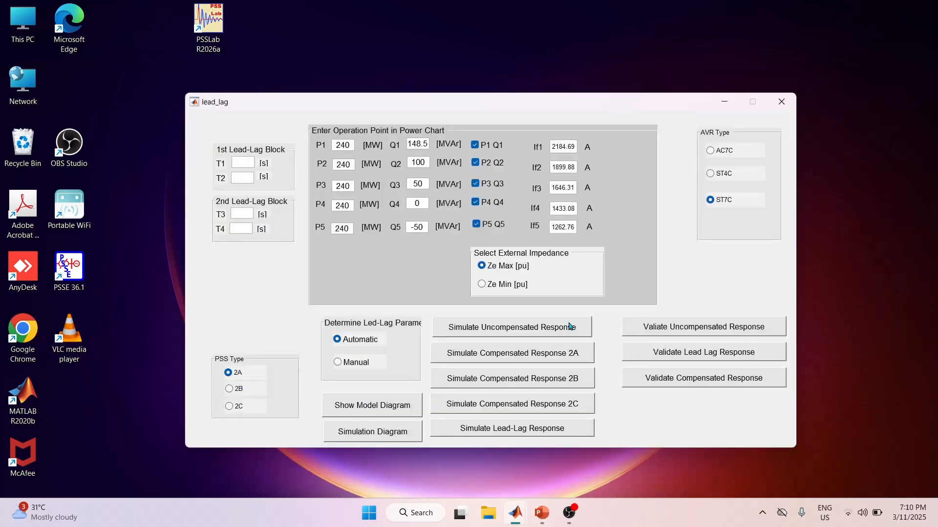
# Simulate the uncompensated response for all operating points and read the phase of the outermost curves at 1 Hz.
pyautogui.click(570, 327)
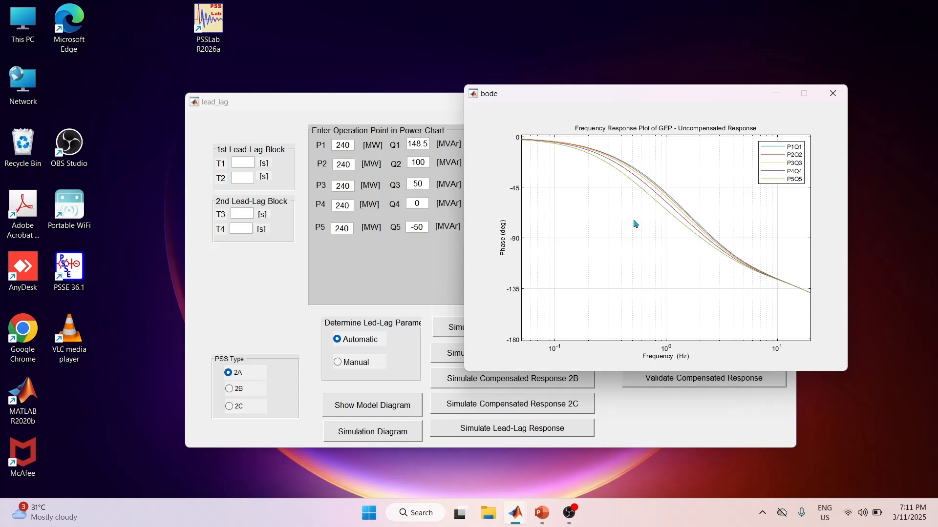
pyautogui.click(666, 193)
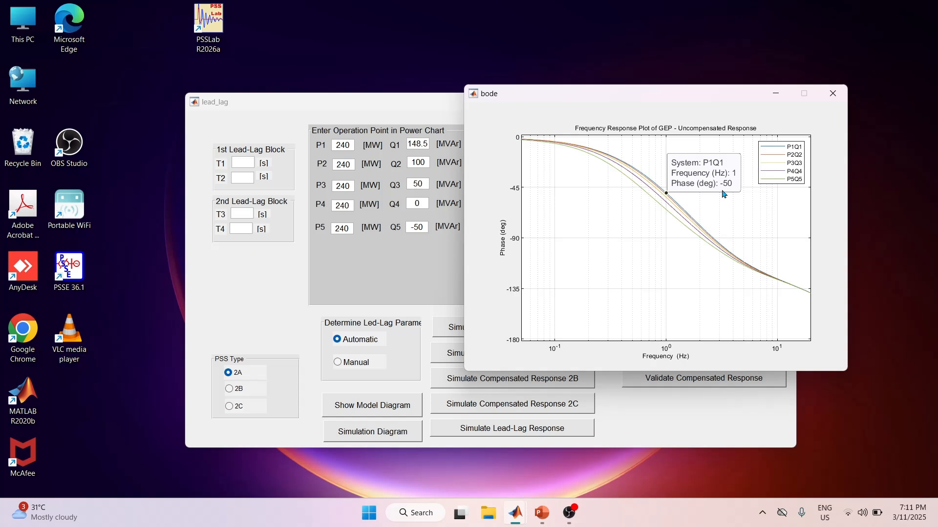
pyautogui.click(666, 211)
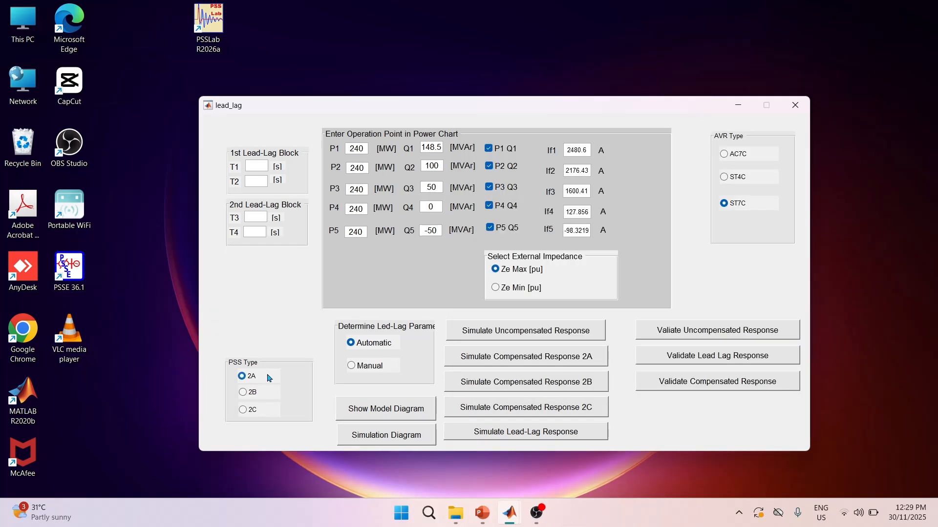
# Choose PSS type 2C and simulate its compensated response with automatic lead-lag parameters and Ze Max, closing the plot when done.
pyautogui.click(252, 393)
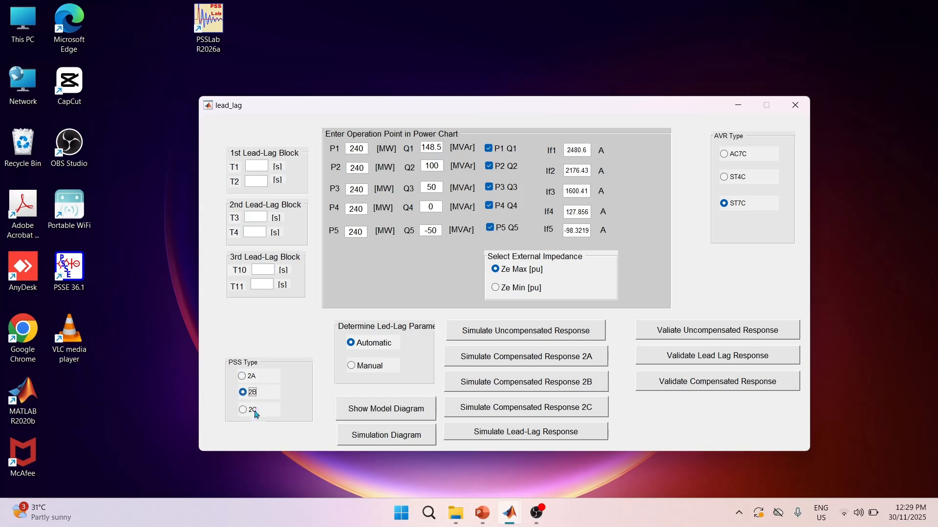
pyautogui.click(254, 411)
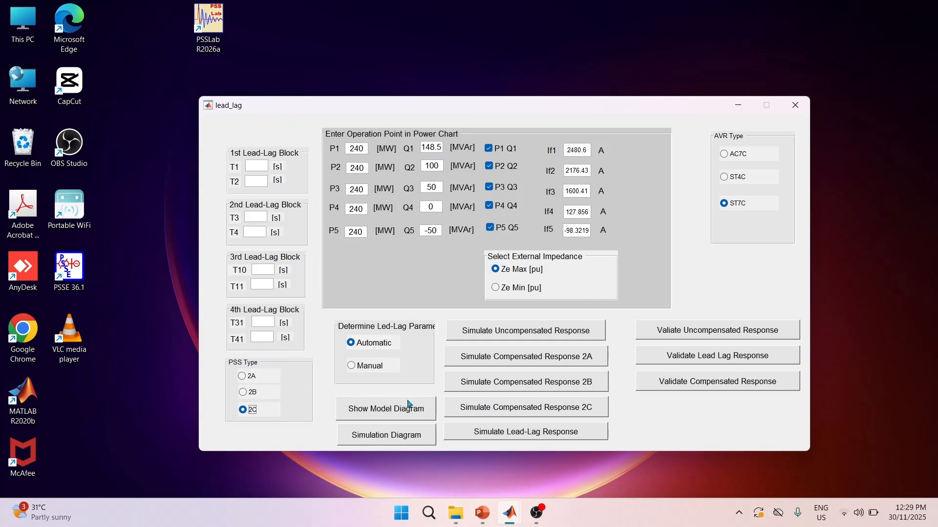
pyautogui.click(521, 410)
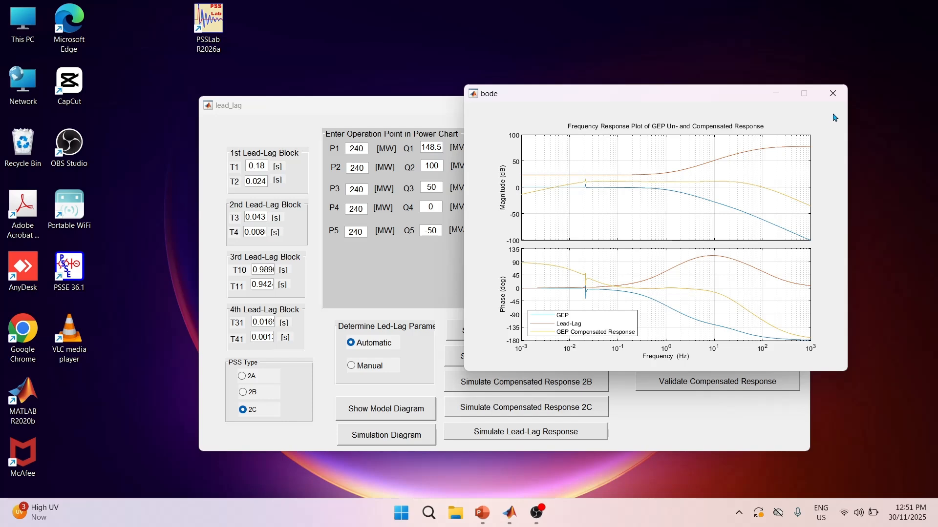
pyautogui.click(832, 93)
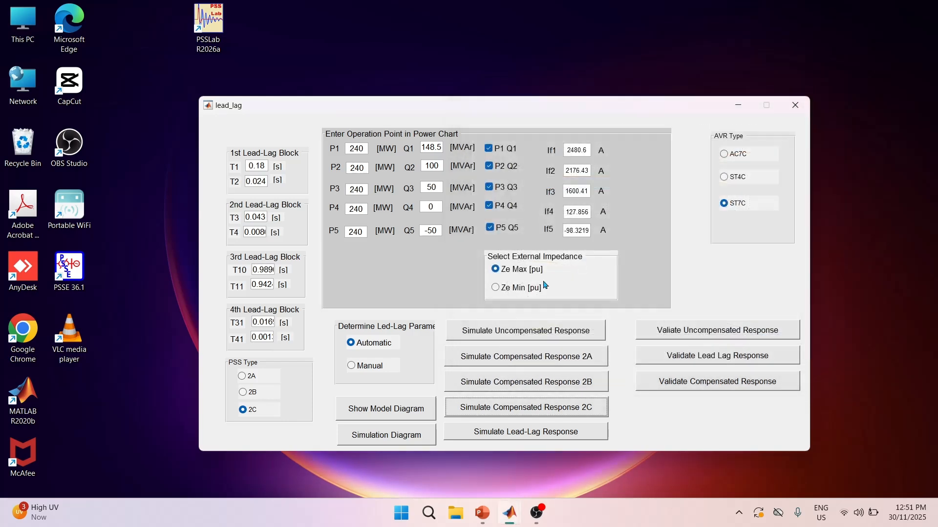
# Simulate the 2C compensated response for the Ze Min external impedance and trace the phase along the GEP Compensated Response curve.
pyautogui.click(516, 274)
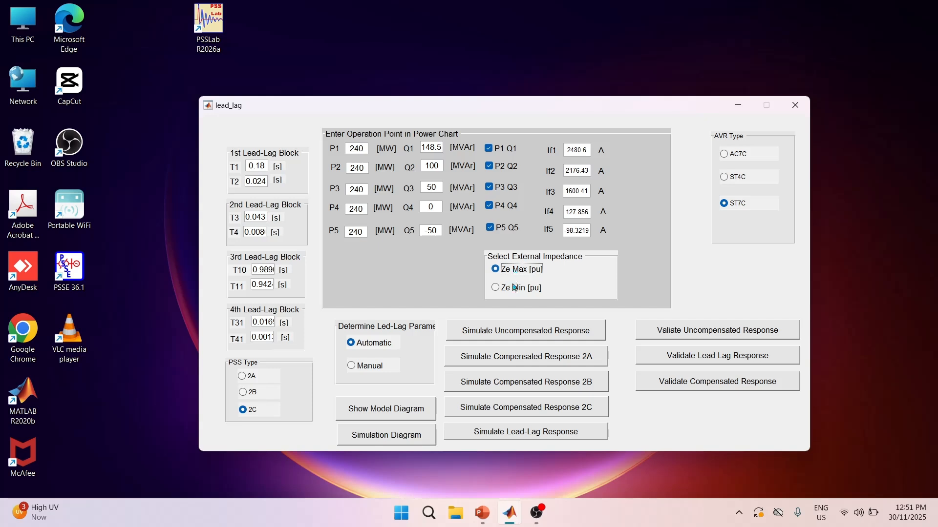
pyautogui.click(515, 288)
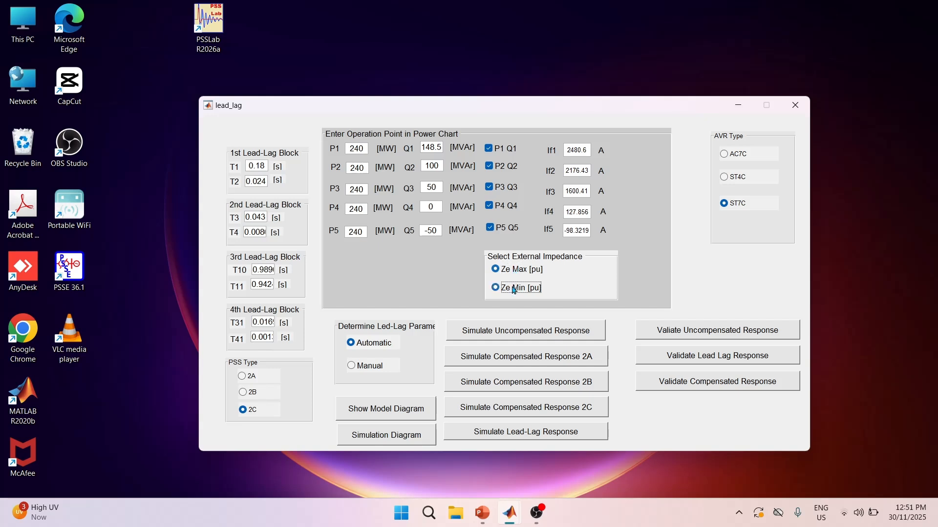
pyautogui.click(538, 407)
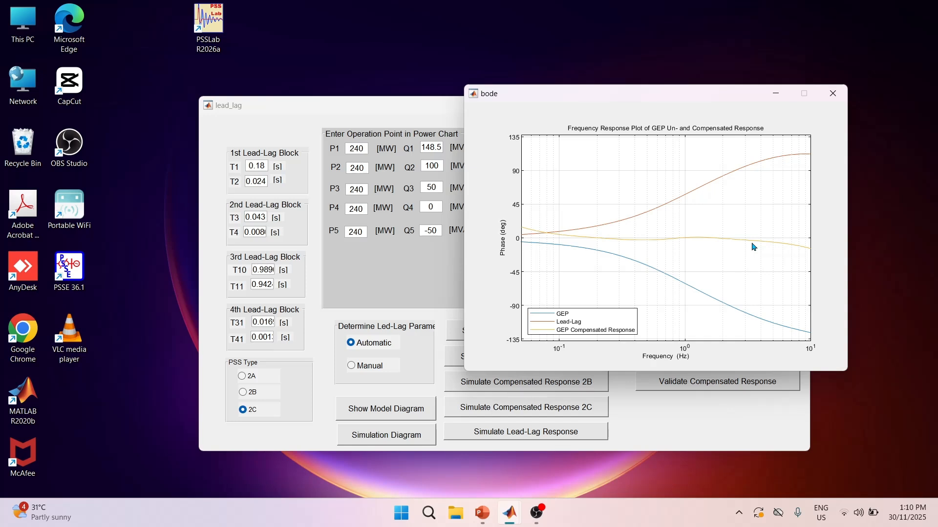
pyautogui.click(535, 232)
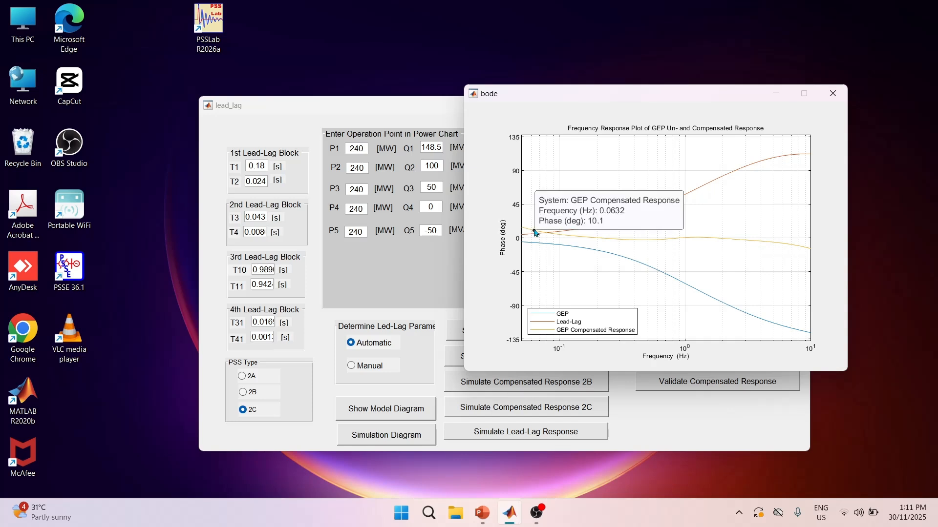
pyautogui.moveTo(536, 233); pyautogui.dragTo(799, 249)
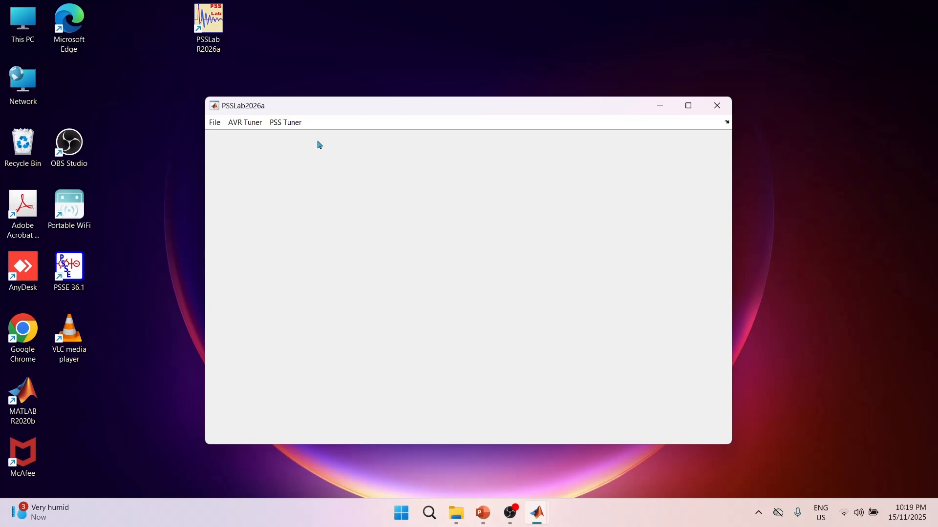
# Open the KS1 Gain Calculation form and examine the gain block in its model diagram, followed by the simulation diagram.
pyautogui.click(292, 126)
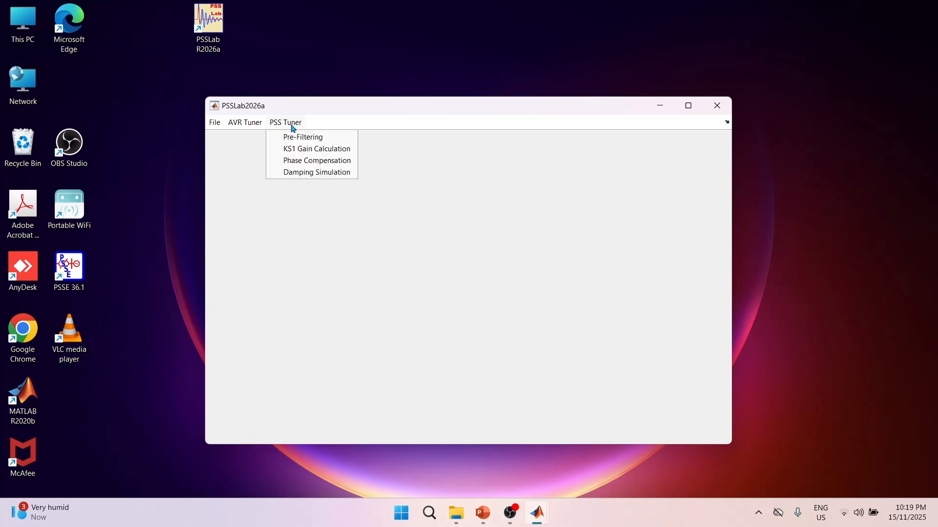
pyautogui.click(307, 149)
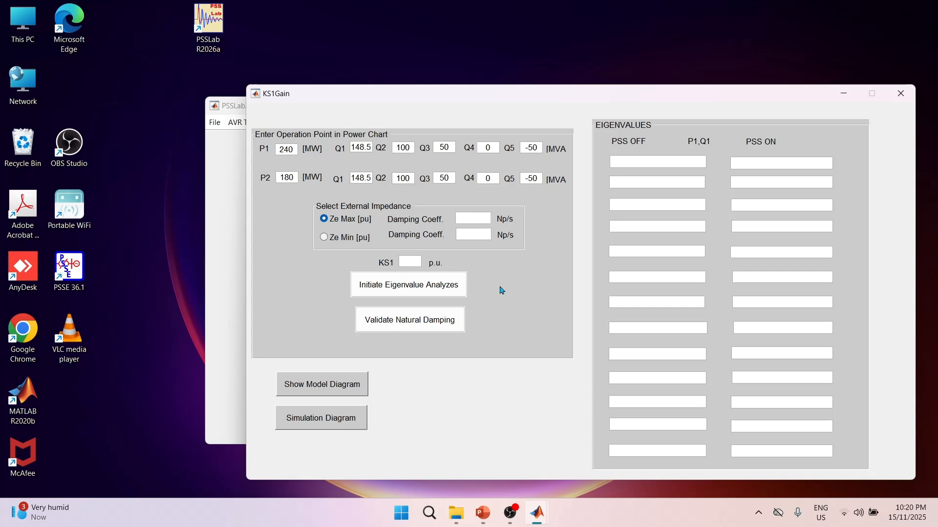
pyautogui.click(342, 386)
pyautogui.click(692, 123)
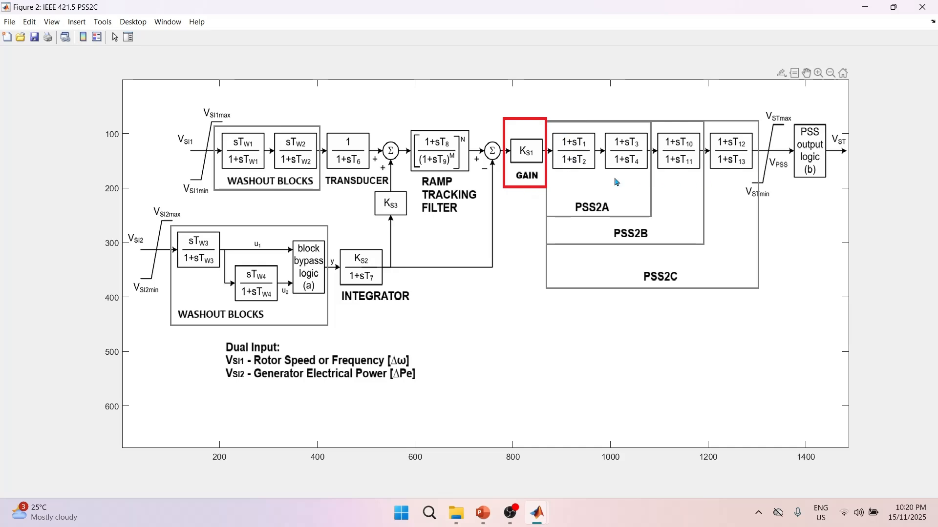
pyautogui.click(922, 7)
pyautogui.click(311, 419)
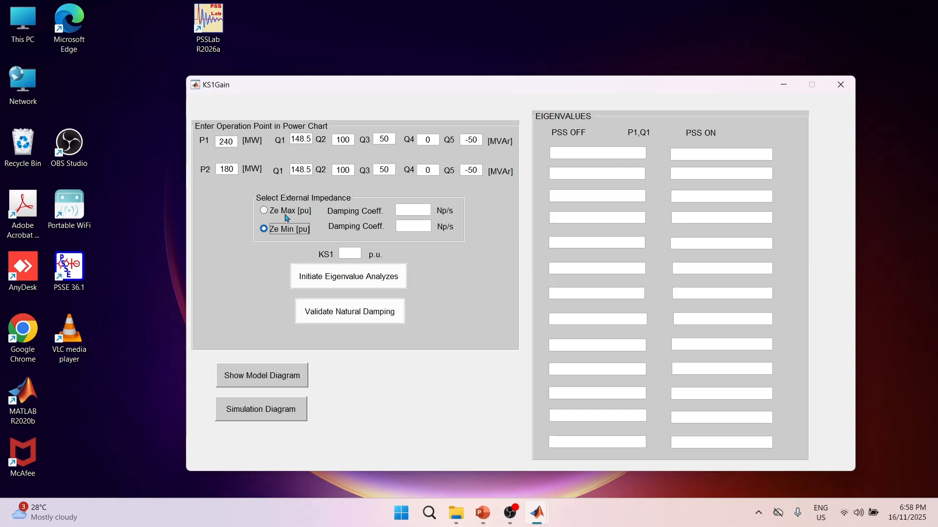
# Run the eigenvalue analysis for the Ze Max external impedance with KS1 set to 5 p.u.
pyautogui.click(286, 211)
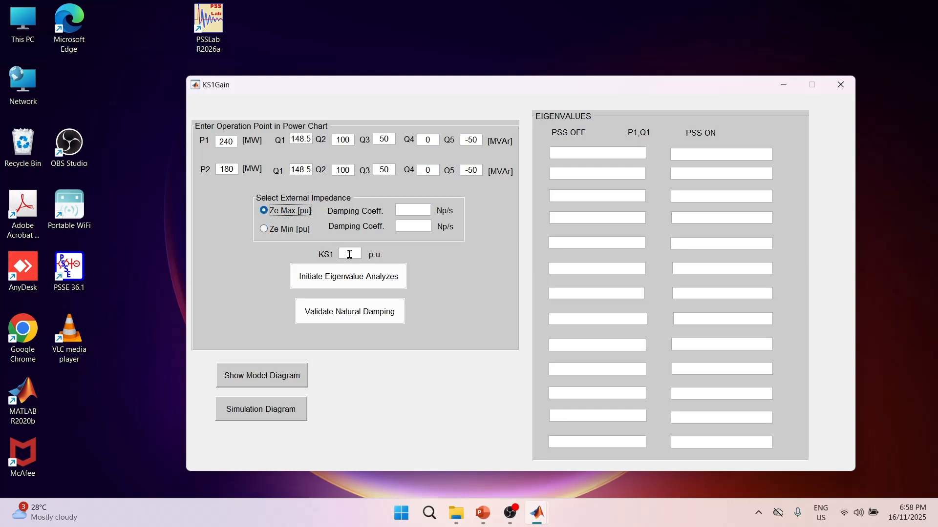
pyautogui.click(350, 255)
pyautogui.write('5')
pyautogui.click(357, 282)
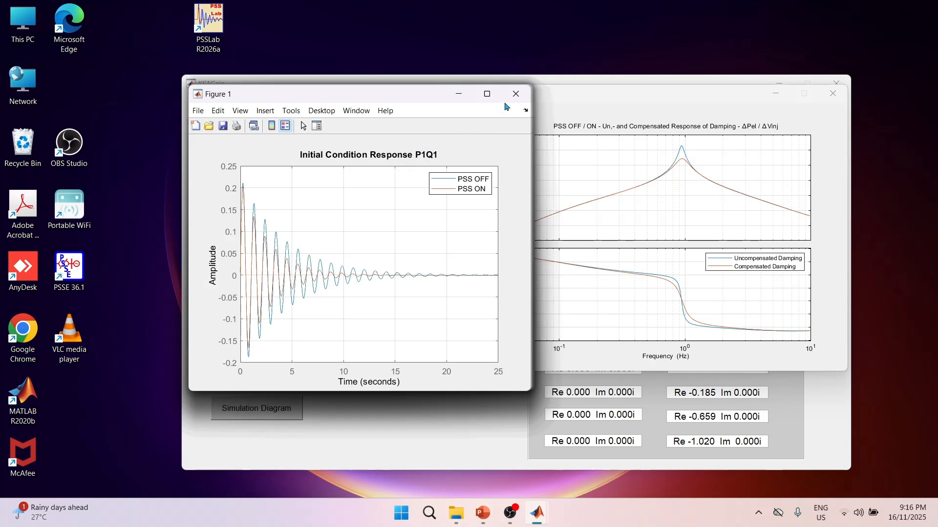
# Review the PSS OFF and PSS ON initial condition responses from P1Q1 through P2Q5, closing each figure in turn.
pyautogui.click(517, 95)
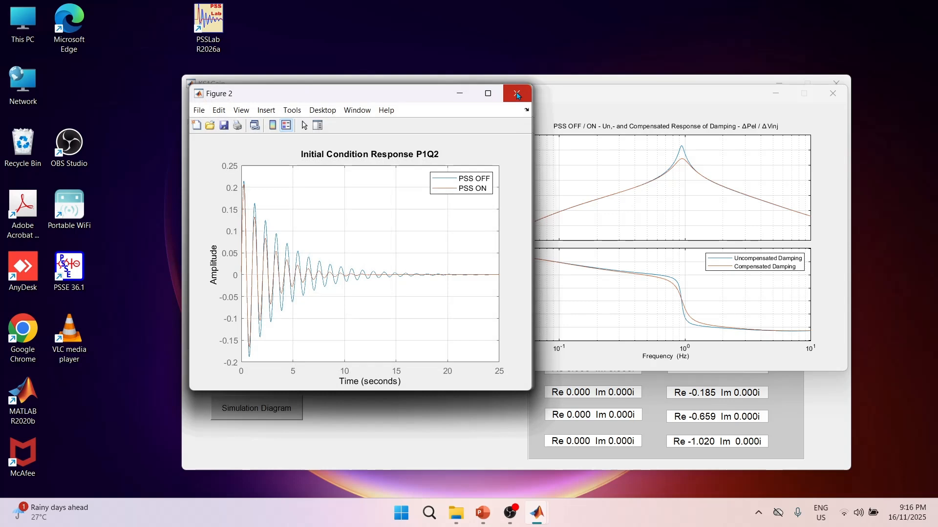
pyautogui.click(518, 95)
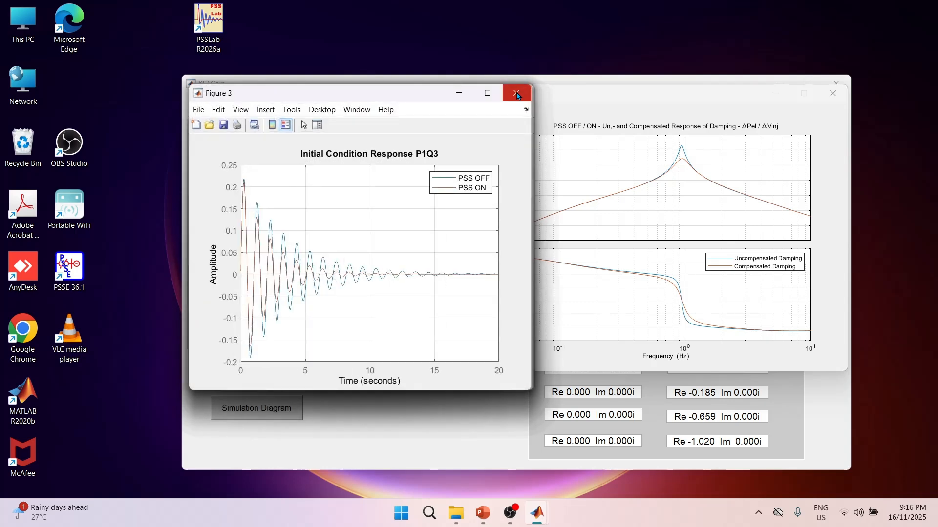
pyautogui.click(517, 94)
pyautogui.click(518, 95)
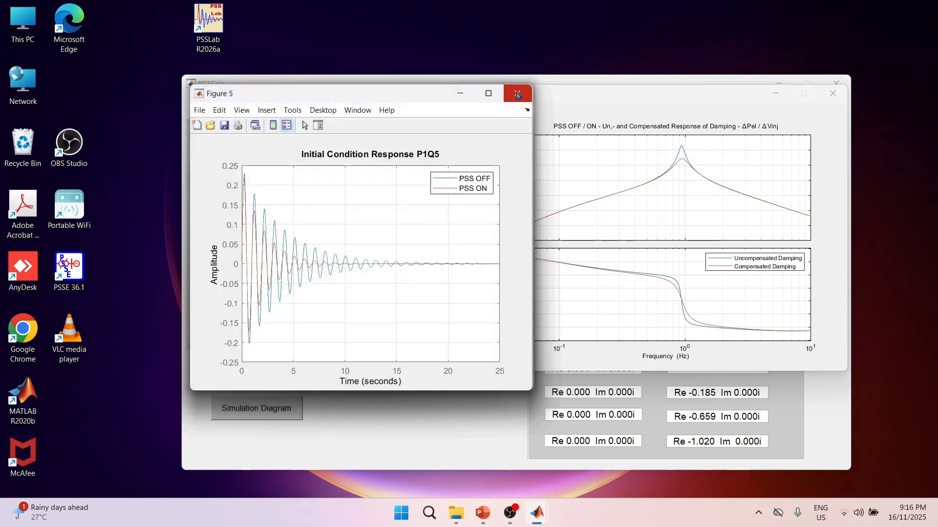
pyautogui.click(517, 95)
pyautogui.click(518, 95)
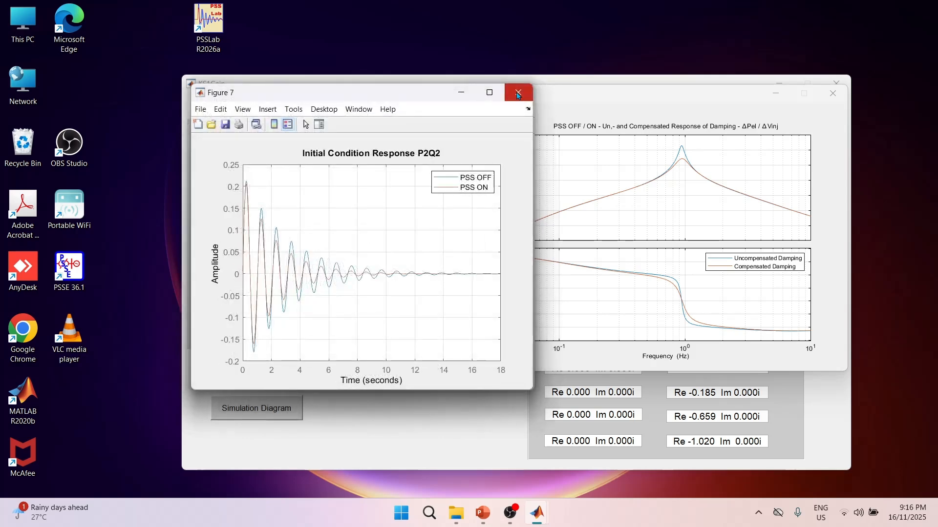
pyautogui.click(518, 95)
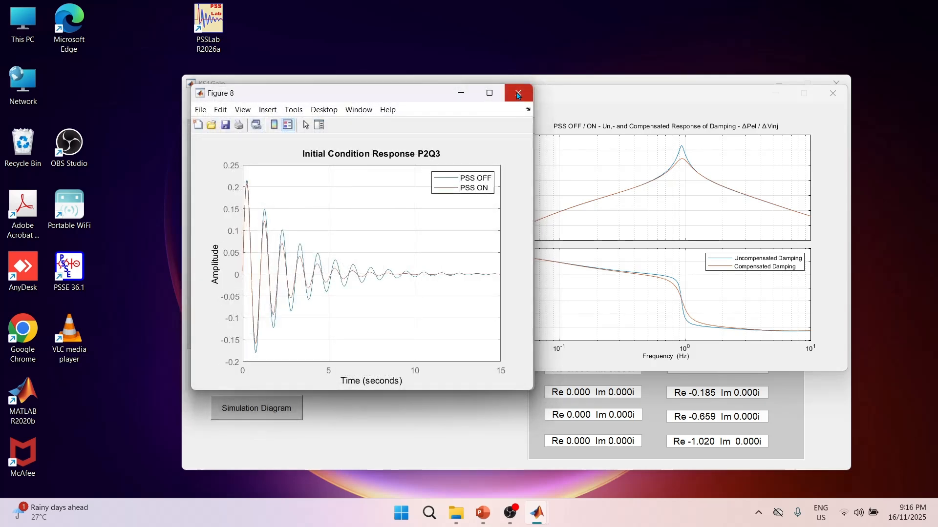
pyautogui.click(518, 95)
pyautogui.click(518, 95)
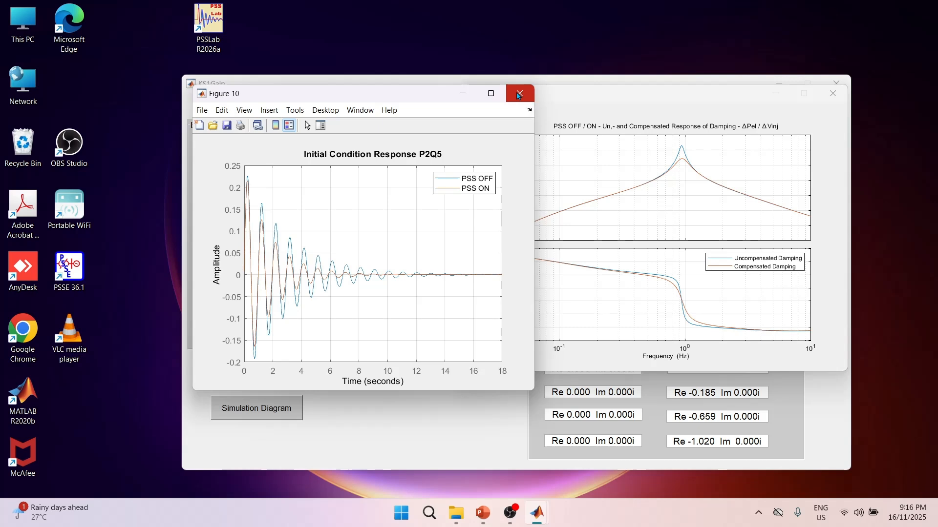
pyautogui.click(519, 95)
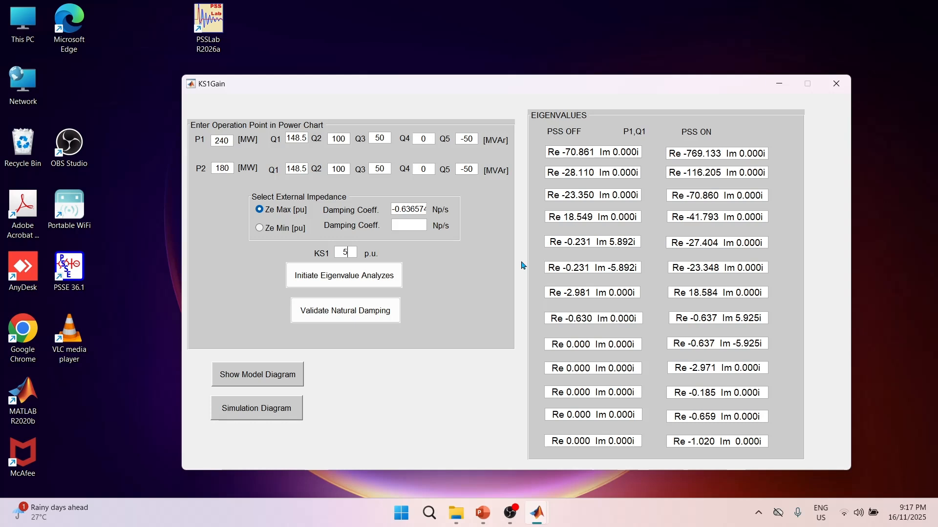
# Repeat the eigenvalue analysis at Ze Max with KS1 set to 10 p.u., and again with KS1 at 15 p.u.
pyautogui.press('BackSpace')
pyautogui.write('10')
pyautogui.click(336, 276)
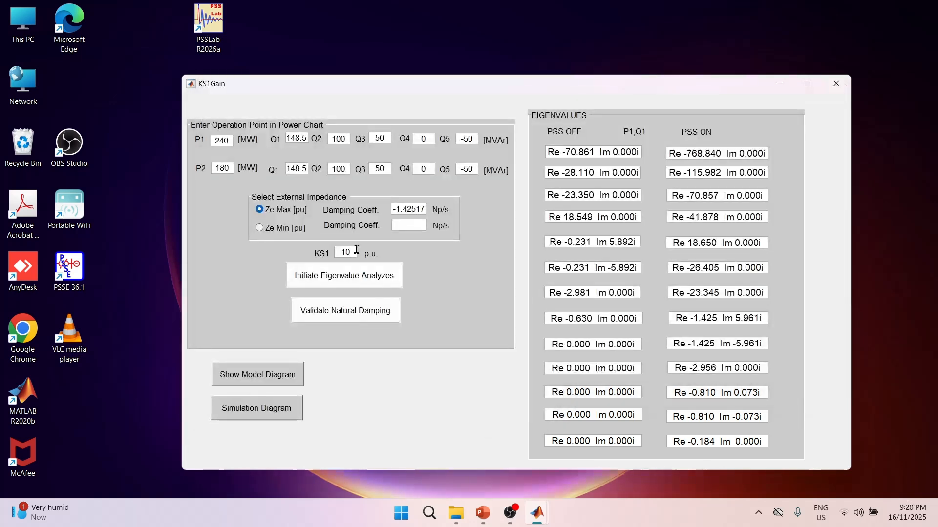
pyautogui.press('BackSpace')
pyautogui.write('5')
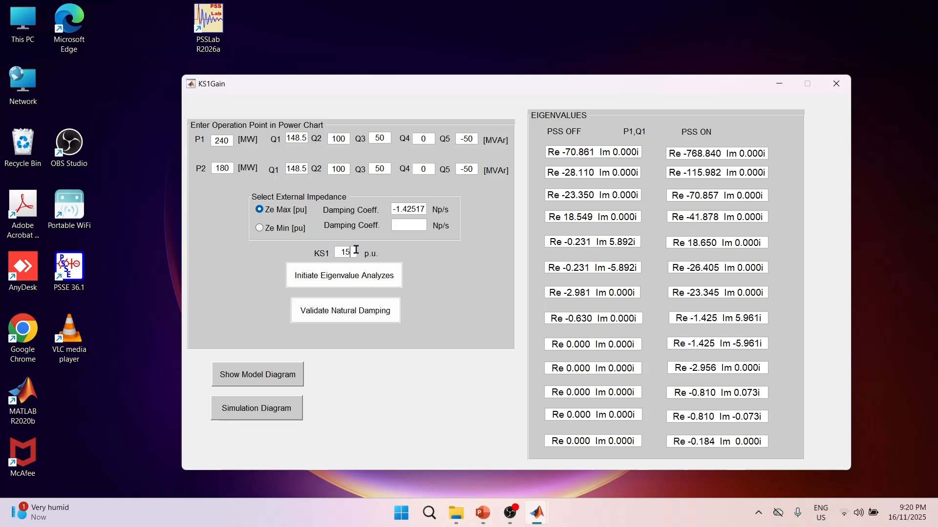
pyautogui.click(348, 282)
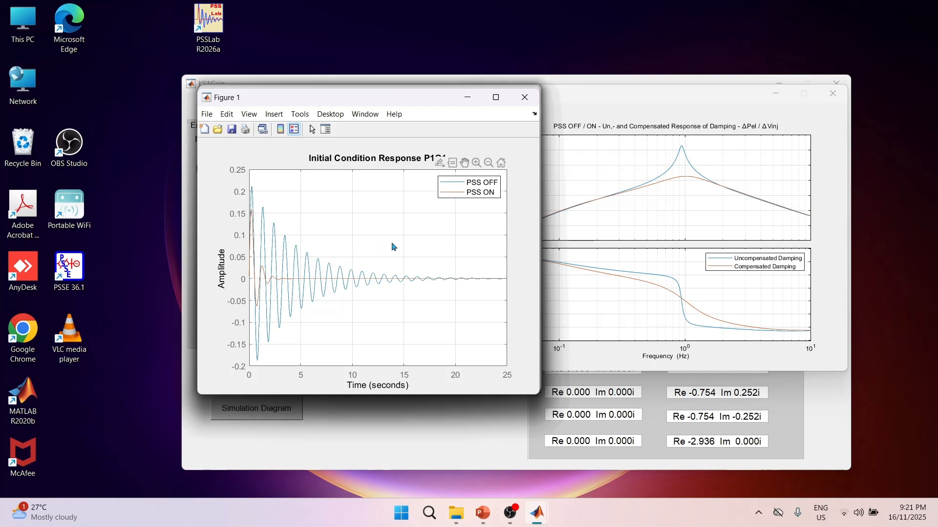
# Review the initial condition responses P1Q1 through P2Q5 for KS1 at 15 p.u., closing each figure, and inspect the damping curves' crossover.
pyautogui.click(525, 98)
pyautogui.click(526, 97)
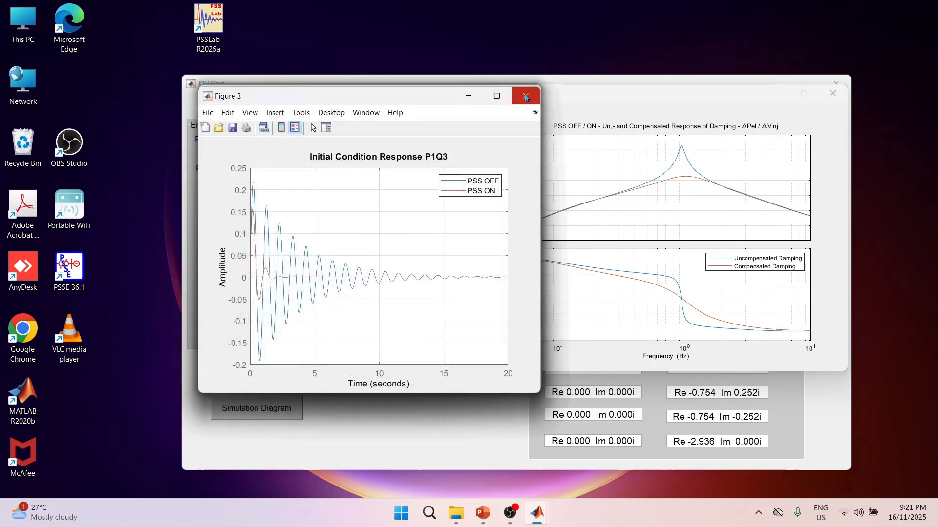
pyautogui.click(526, 98)
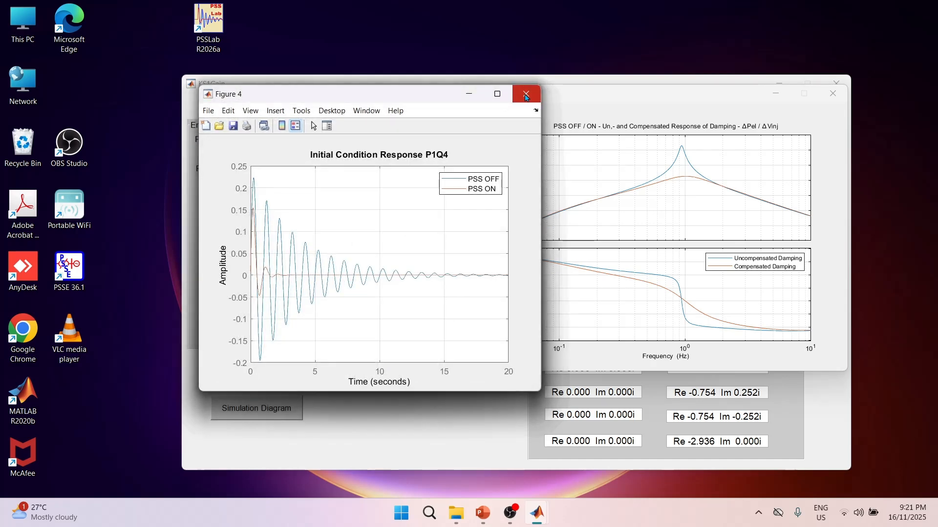
pyautogui.click(526, 98)
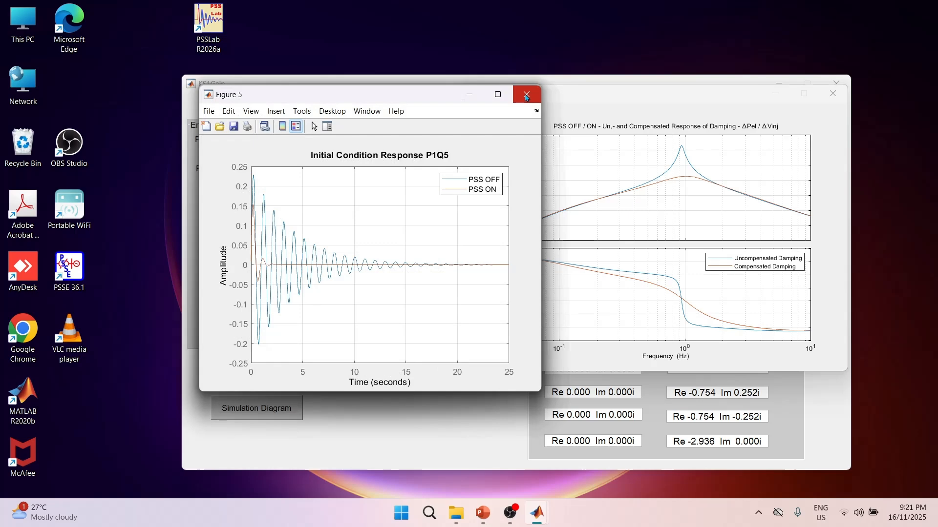
pyautogui.click(526, 98)
pyautogui.click(526, 97)
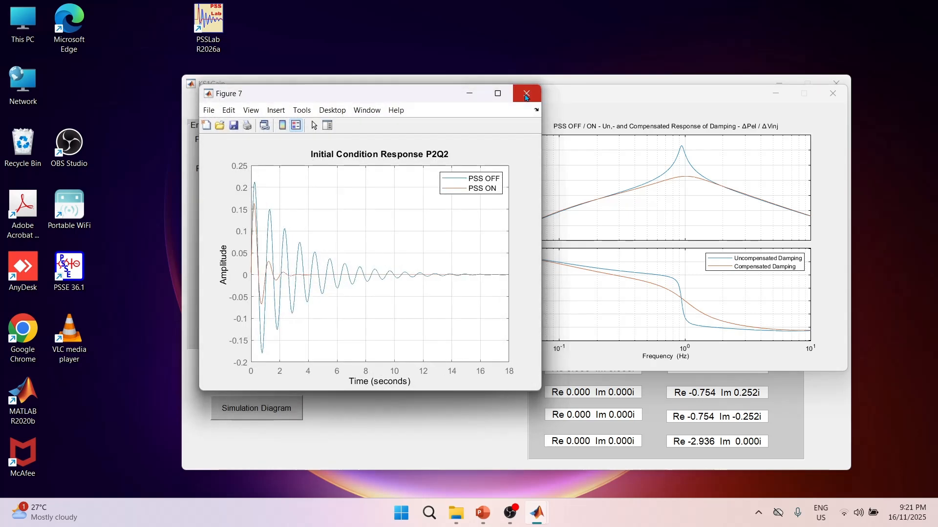
pyautogui.click(526, 97)
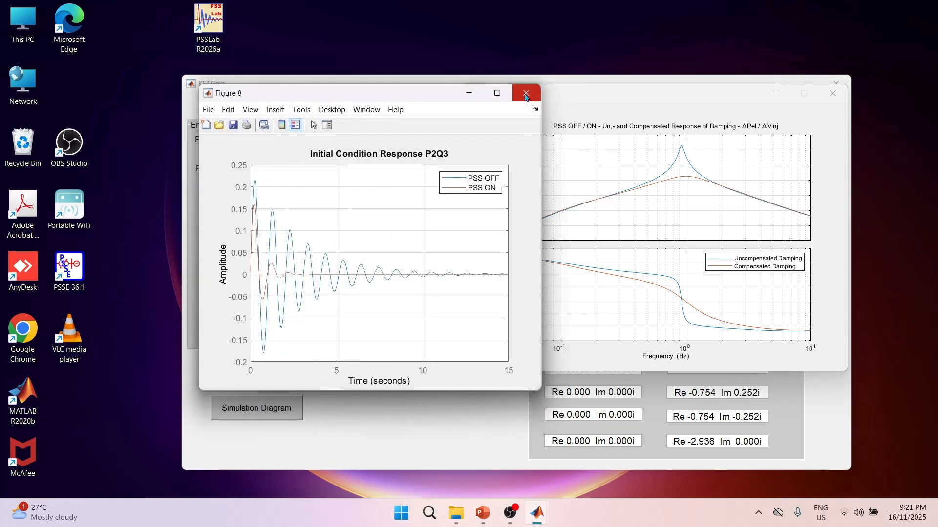
pyautogui.click(526, 98)
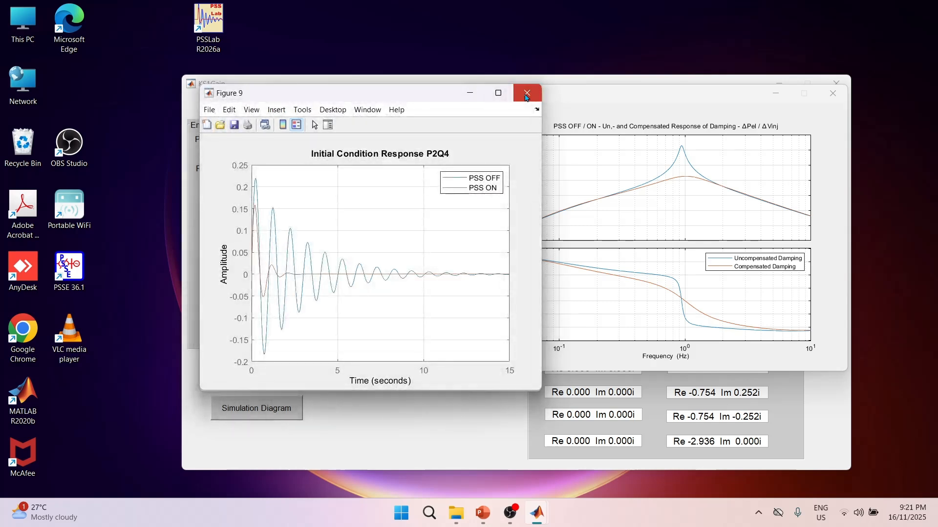
pyautogui.click(526, 98)
pyautogui.click(526, 97)
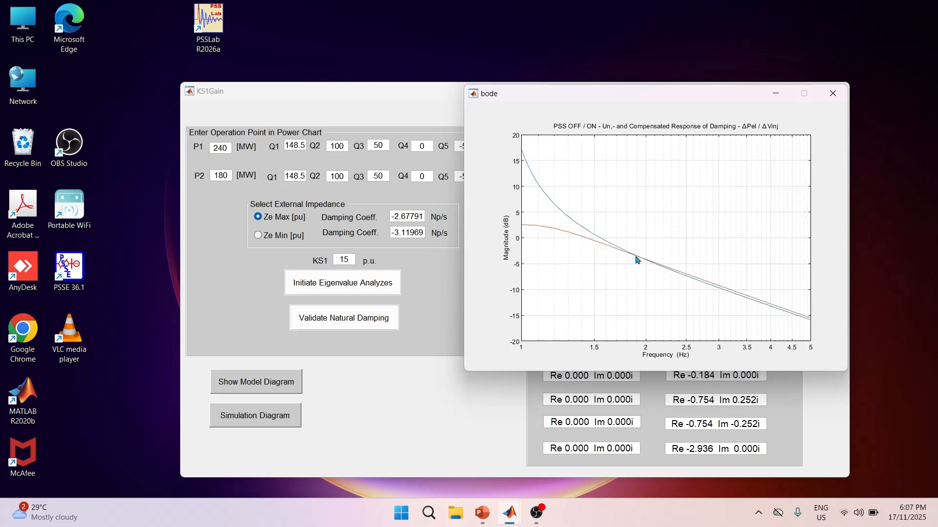
pyautogui.moveTo(638, 260)
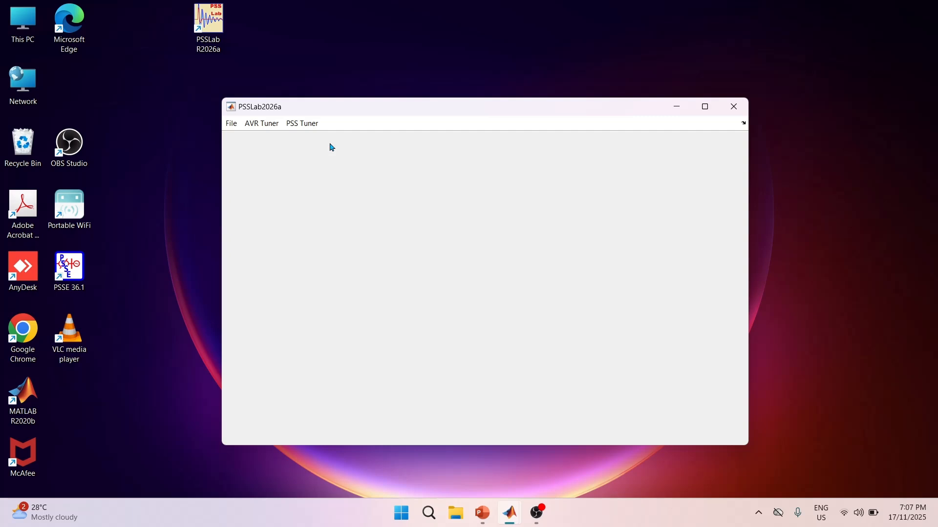
# Open the Phase Compensation form of the PSS tuner.
pyautogui.click(301, 123)
pyautogui.click(309, 139)
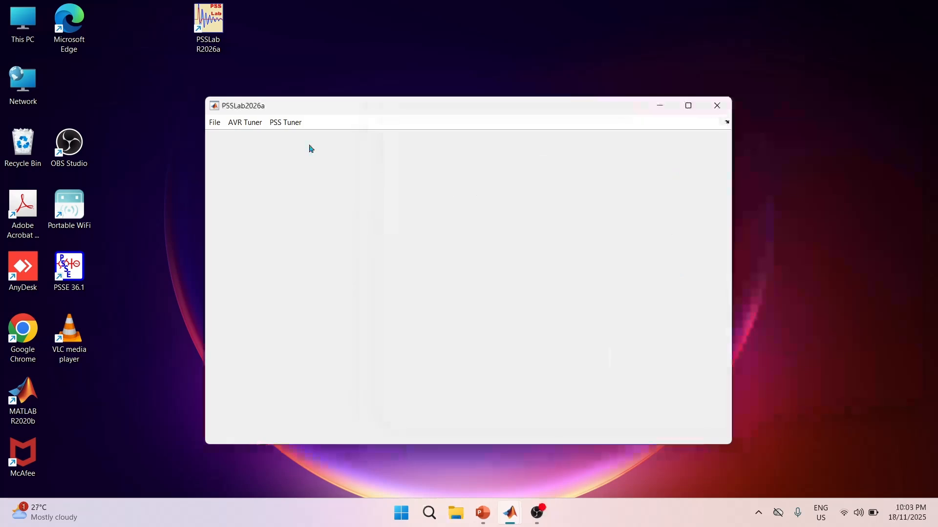
pyautogui.click(289, 124)
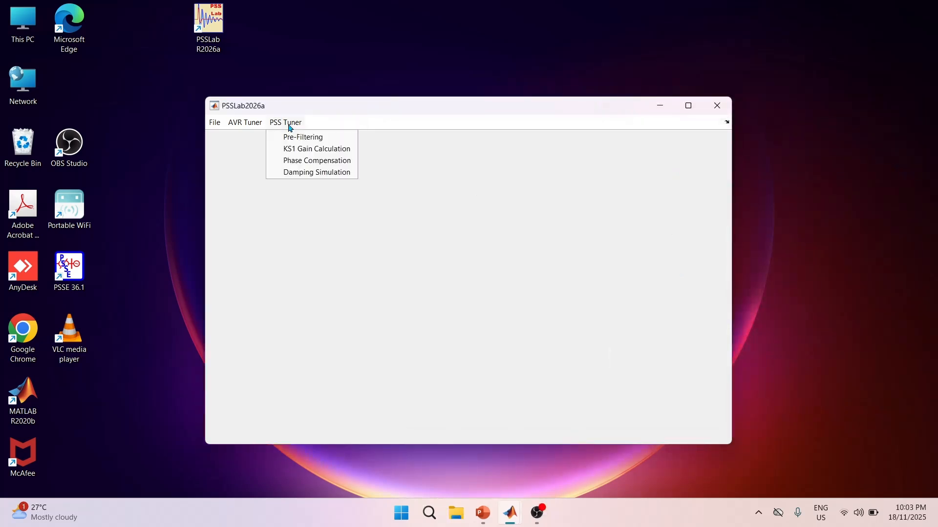
pyautogui.click(307, 161)
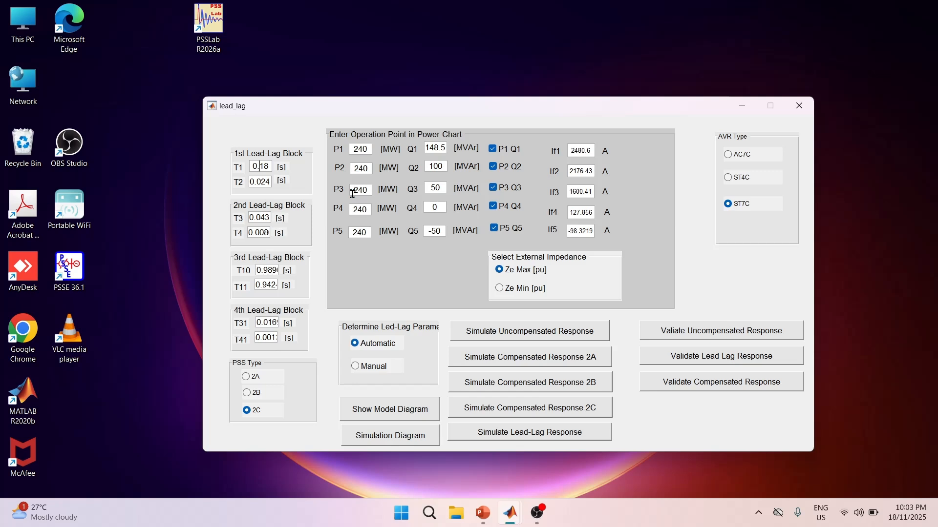
# Set T1 of the first lead-lag block to 0.22 s and T3 of the second block to 0.05 s.
pyautogui.press('Delete')
pyautogui.press('Delete')
pyautogui.write('22')
pyautogui.press('Tab')
pyautogui.press('Tab')
pyautogui.press('Left')
pyautogui.press('BackSpace')
pyautogui.press('BackSpace')
pyautogui.write('5')
pyautogui.press('Tab')
pyautogui.press('Tab')
pyautogui.press('Tab')
pyautogui.press('Tab')
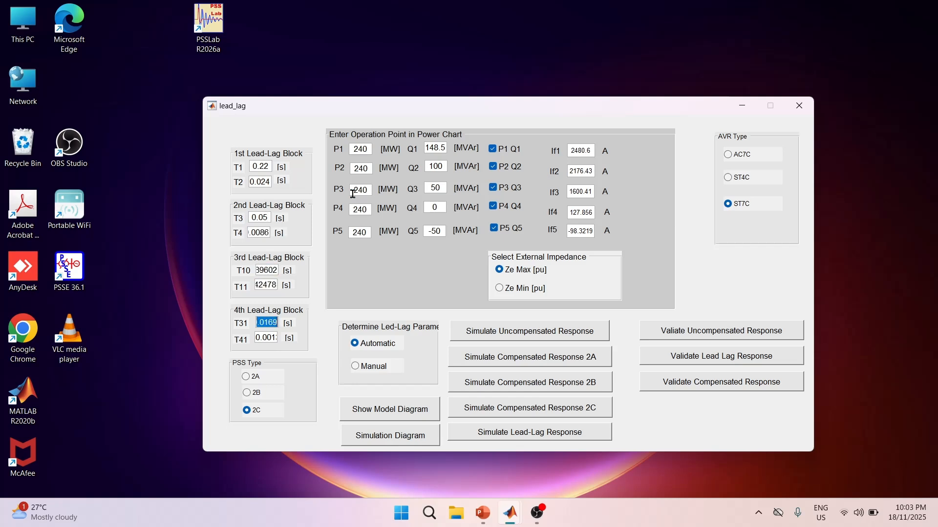
# Set T31 of the fourth lead-lag block to 0.02 s and switch the lead-lag parameter determination to Manual.
pyautogui.press('Left')
pyautogui.press('Delete')
pyautogui.press('Delete')
pyautogui.press('Delete')
pyautogui.write('2')
pyautogui.click(367, 367)
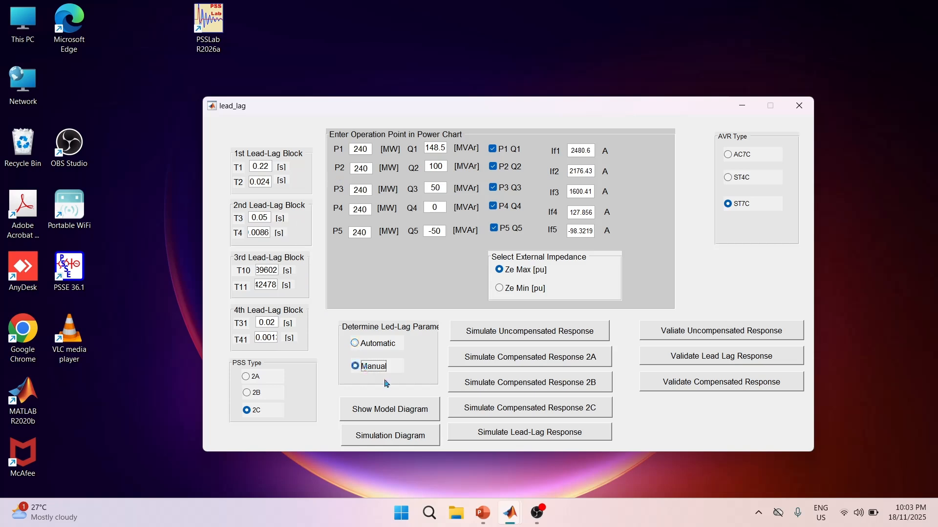
# Simulate the 2C compensated response, inspect the compensated GEP phase curve, and close the plot and the phase compensation form.
pyautogui.click(528, 409)
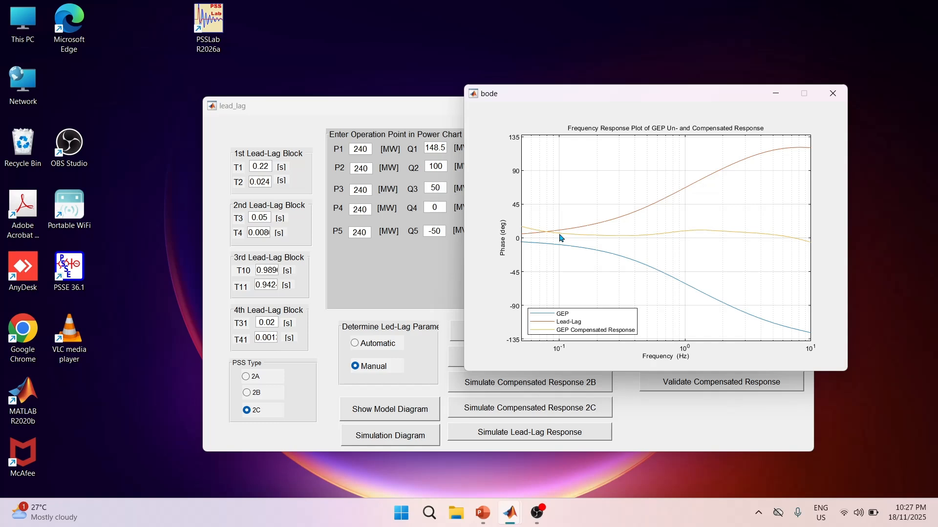
pyautogui.moveTo(561, 238)
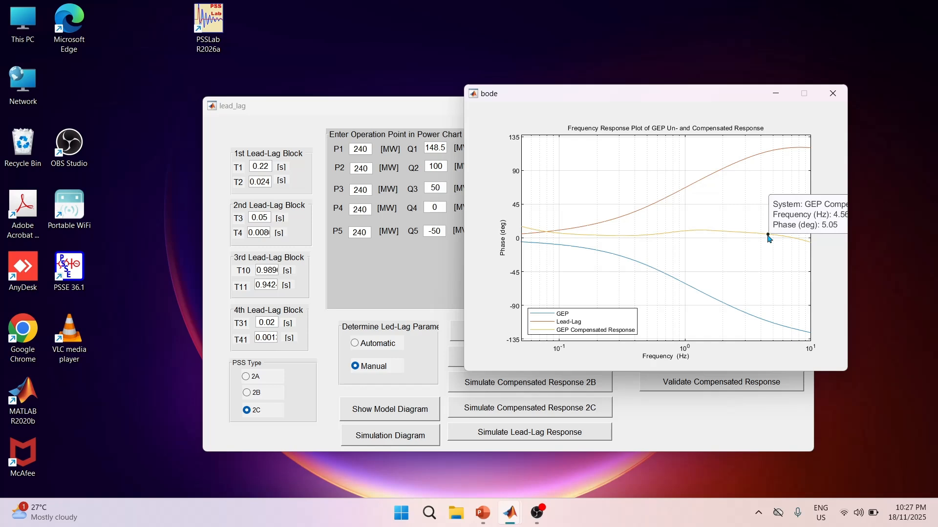
pyautogui.click(833, 95)
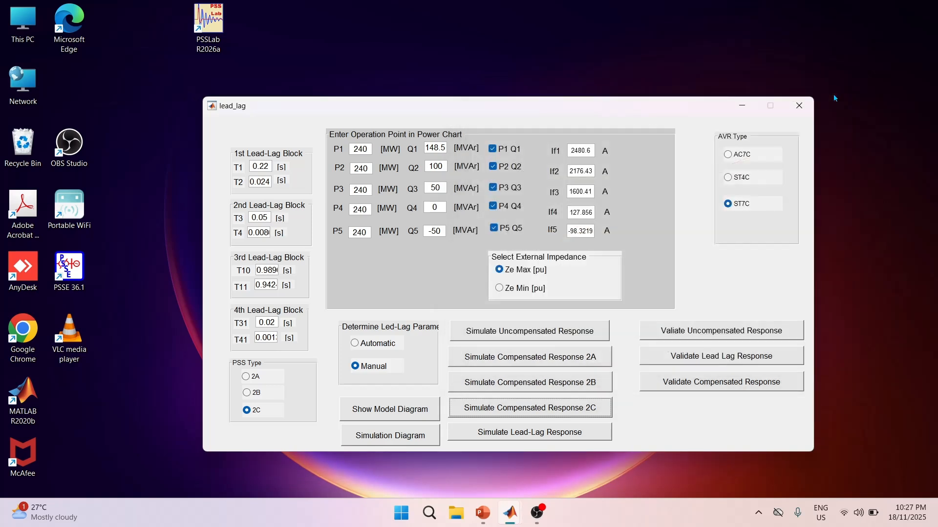
pyautogui.click(800, 105)
# Run the KS1 Gain Calculation eigenvalue analysis at Ze Max with KS1 set to 18 p.u. and inspect both crossovers of the damping curves.
pyautogui.click(294, 124)
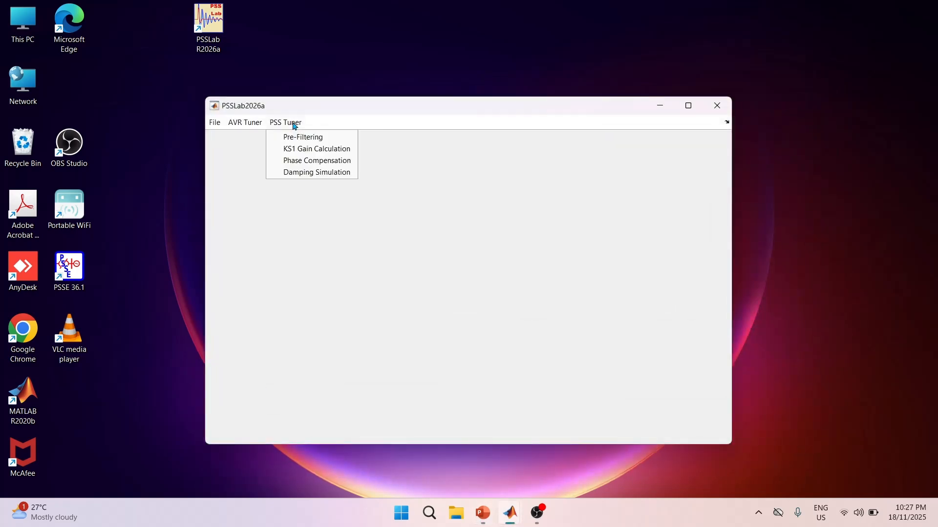
pyautogui.click(303, 149)
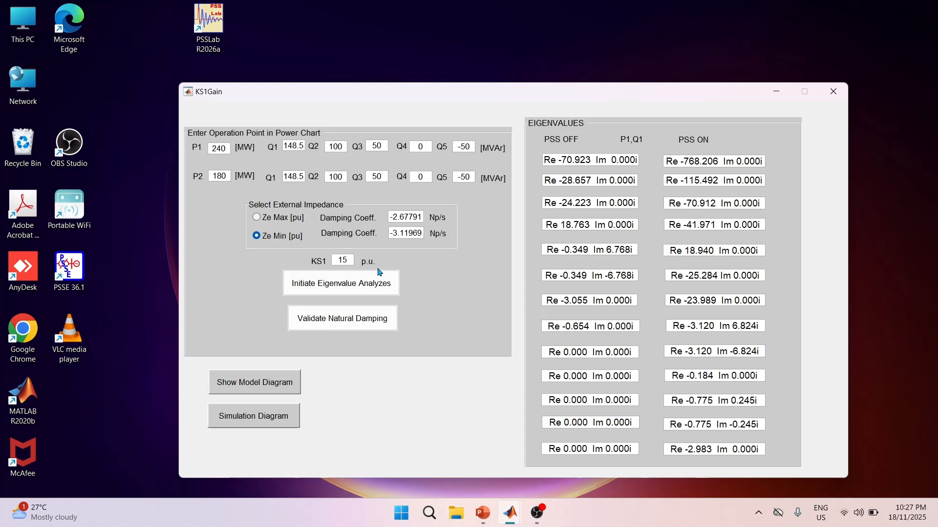
pyautogui.press('BackSpace')
pyautogui.write('8')
pyautogui.click(368, 284)
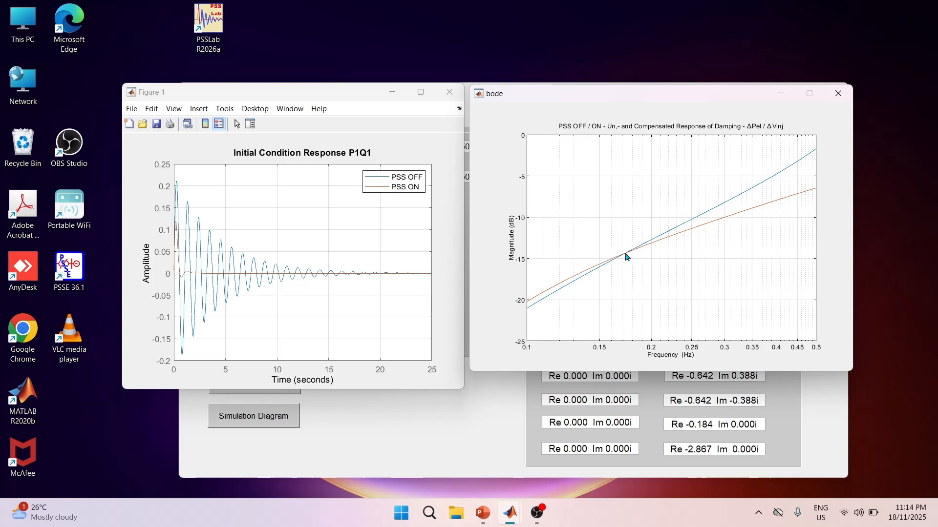
pyautogui.click(626, 254)
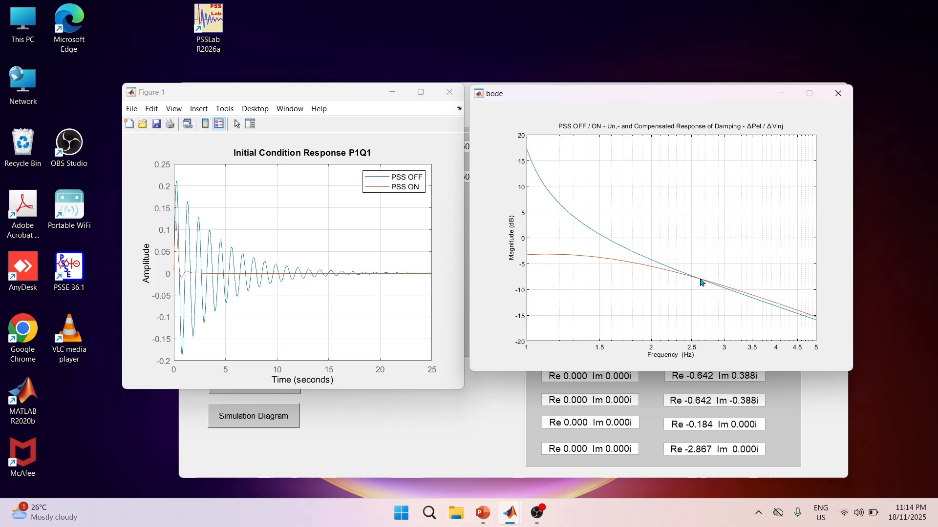
pyautogui.click(701, 281)
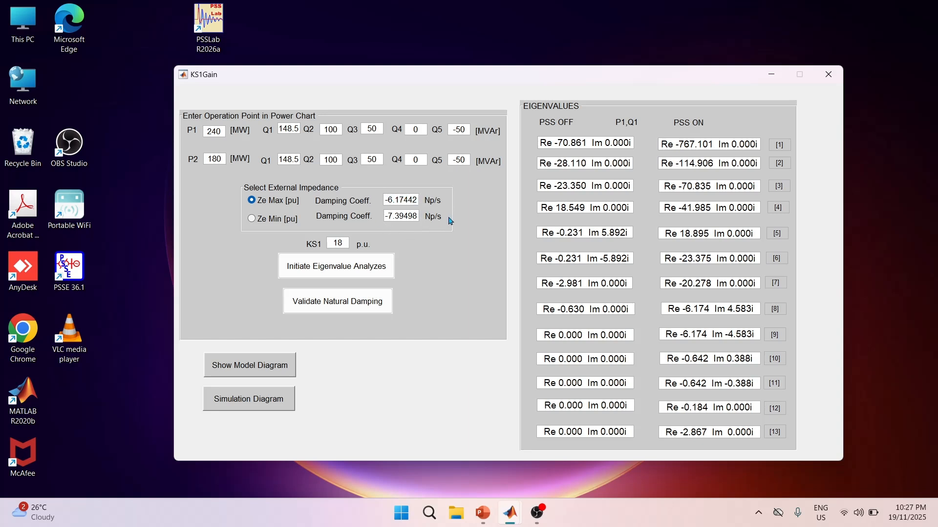
# Run the eigenvalue analysis for the Ze Min external impedance, keeping the same KS1 gain, and close the resulting response and Bode plots.
pyautogui.click(274, 225)
pyautogui.click(330, 269)
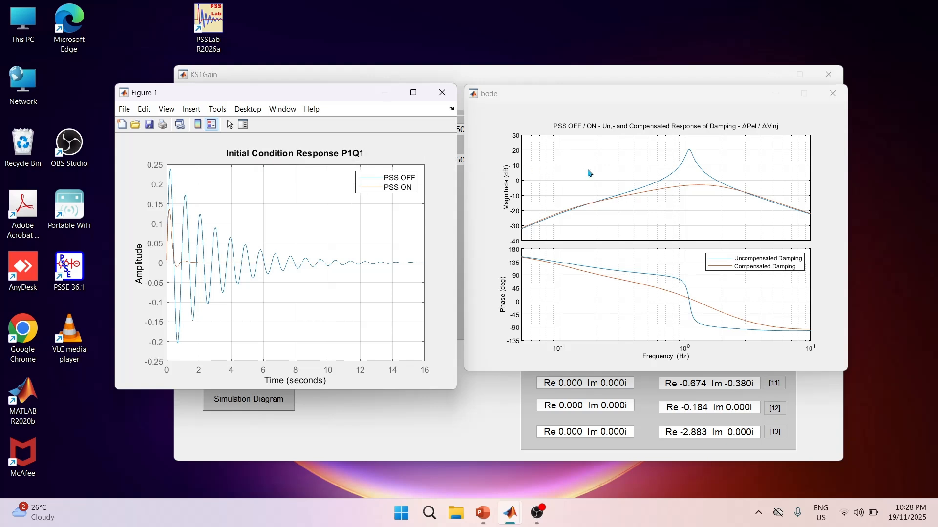
pyautogui.click(443, 93)
pyautogui.click(834, 93)
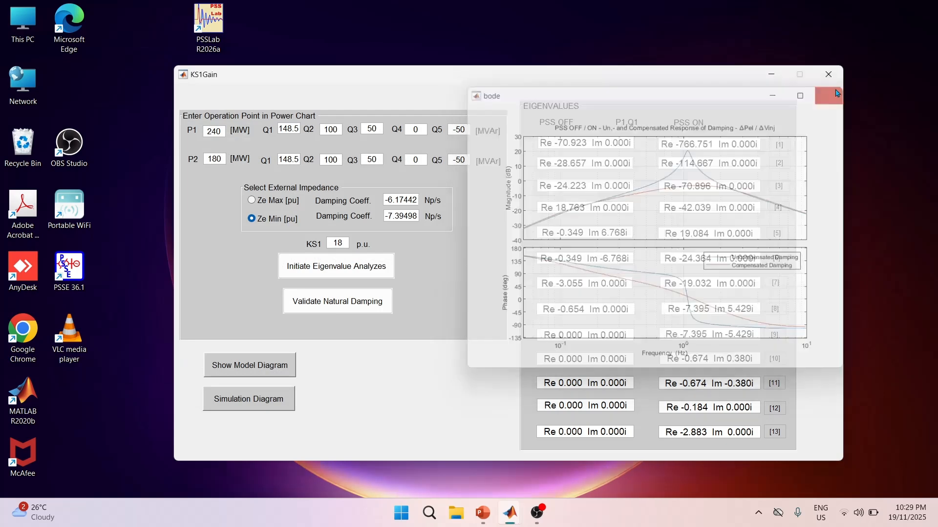